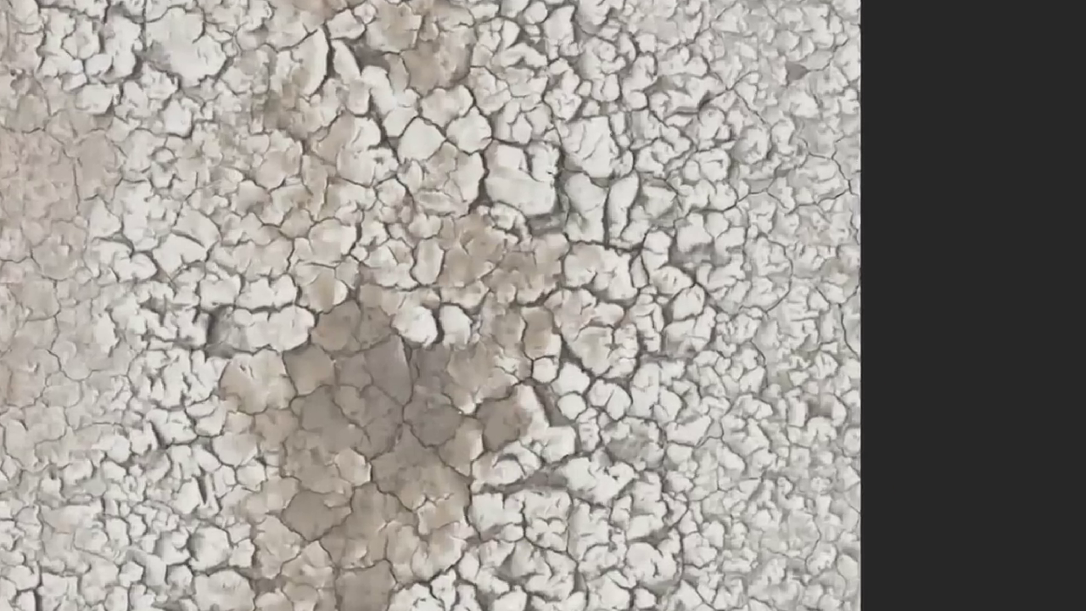
Check the image size, then desaturate and invert the mud texture
key(ctrl+alt+i)
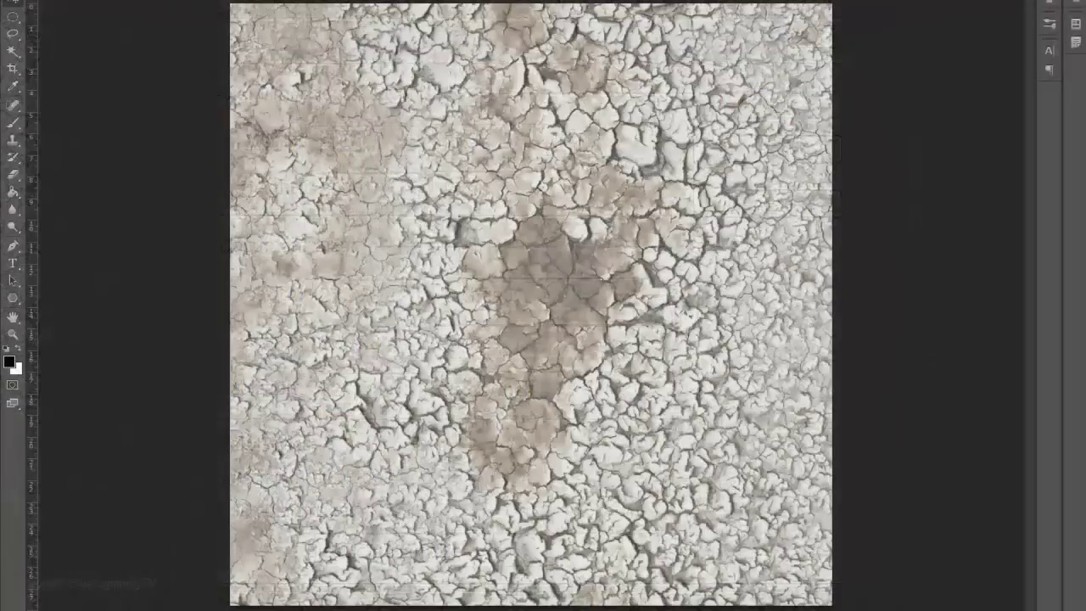
key(ctrl+shift+u)
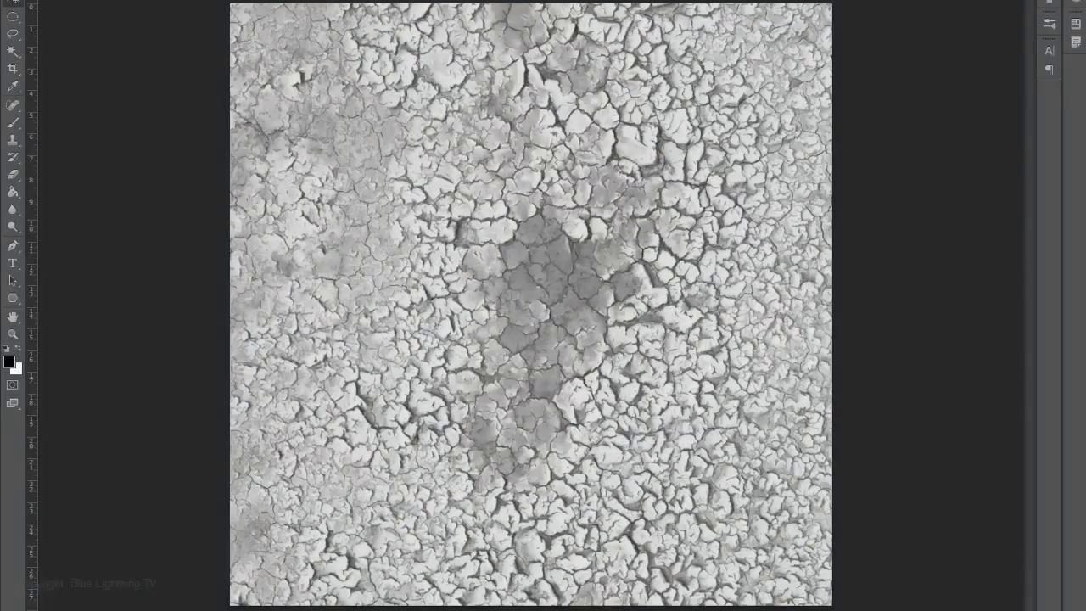
key(ctrl+i)
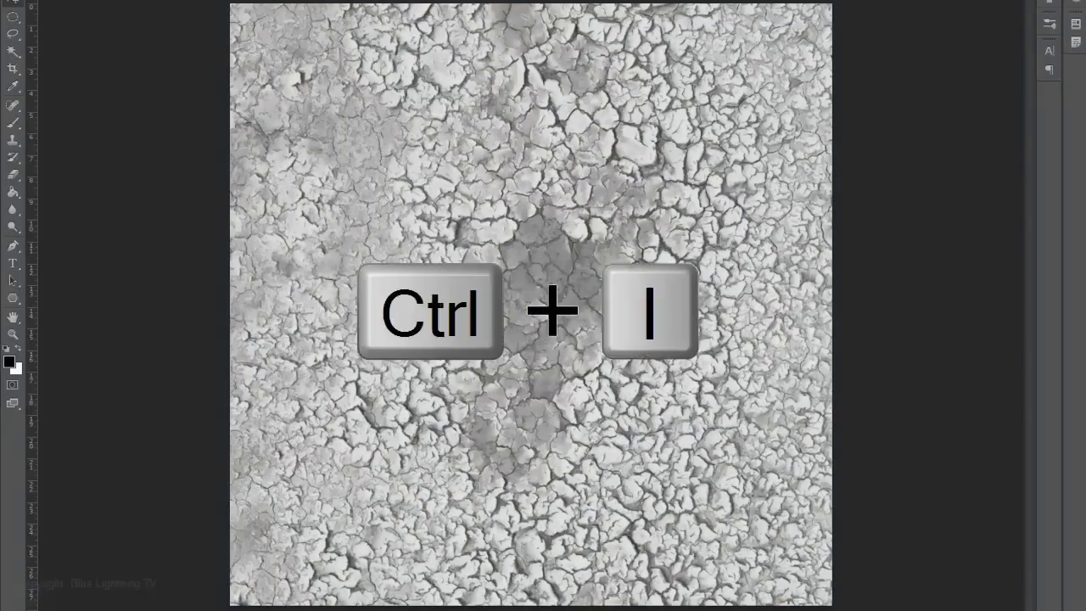
key(ctrl+i)
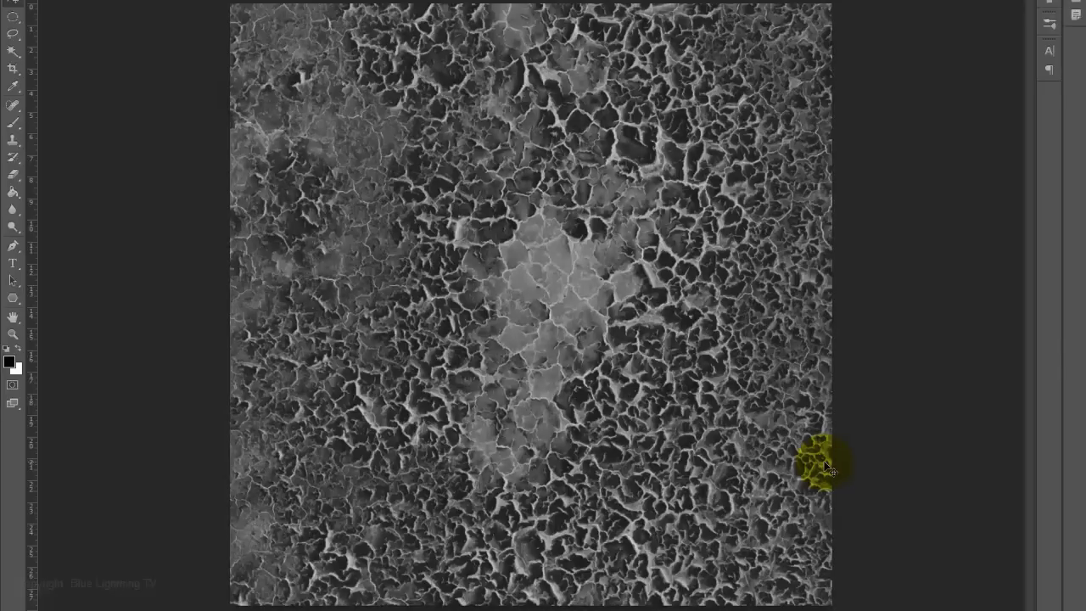
Apply Levels with input values 23, 1.24 and 148
key(ctrl+l)
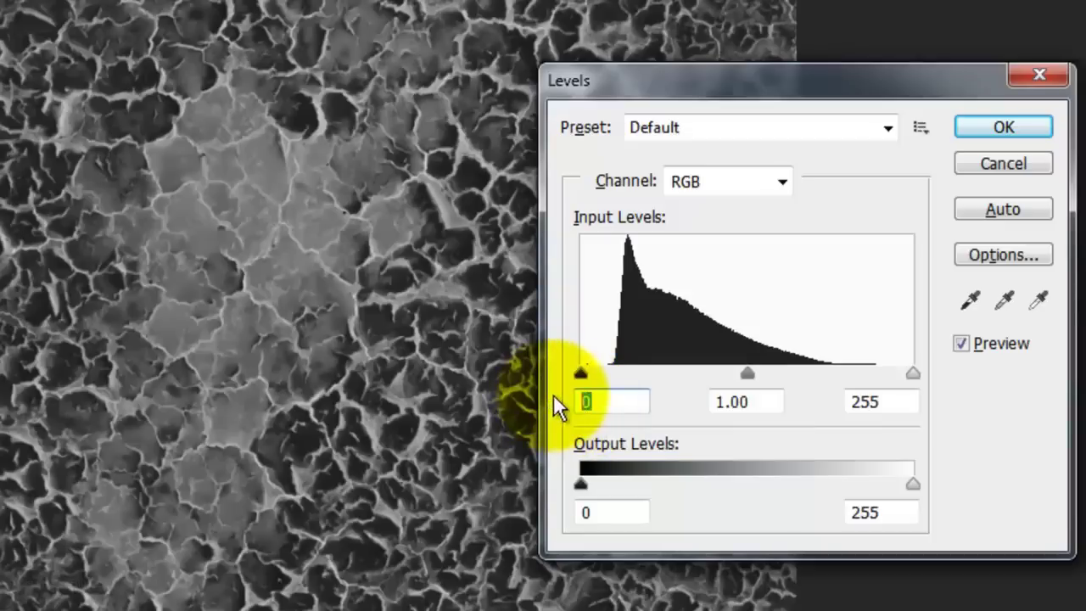
text(23)
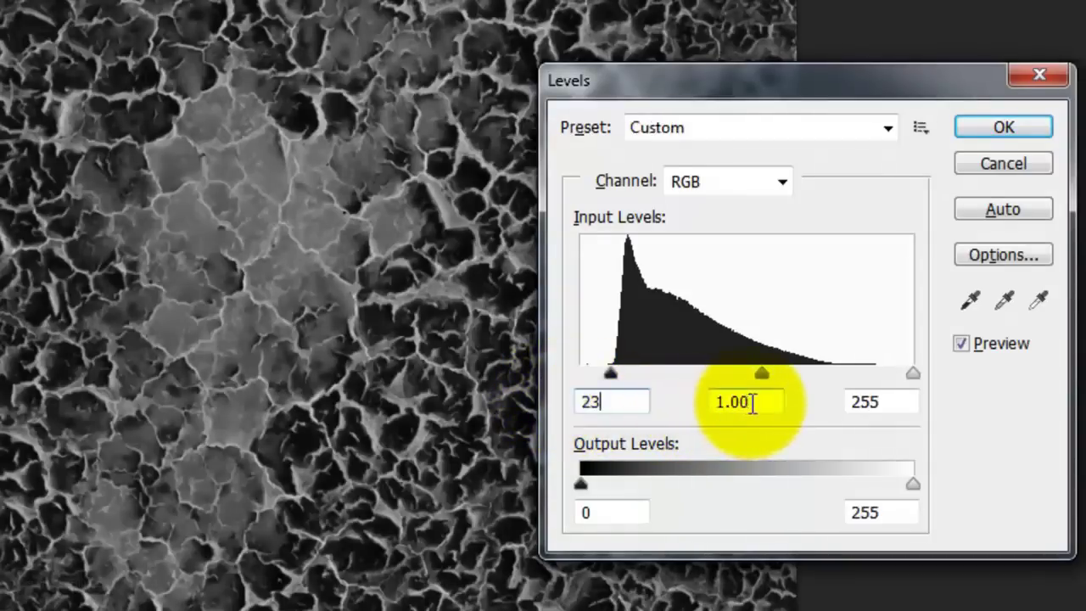
drag(752, 402, 728, 402)
text(24)
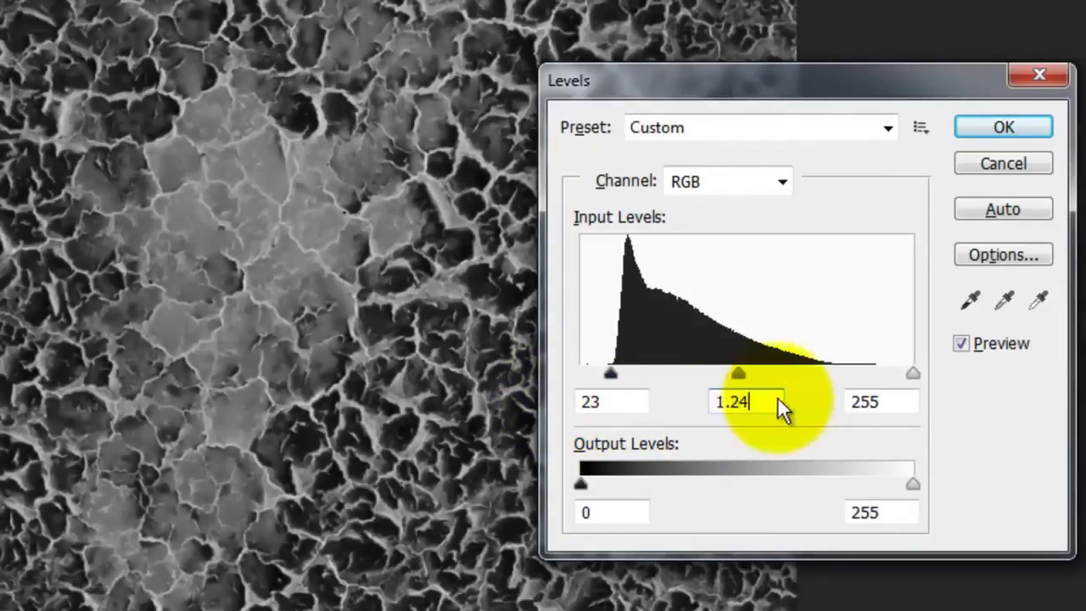
drag(891, 403, 816, 403)
text(148)
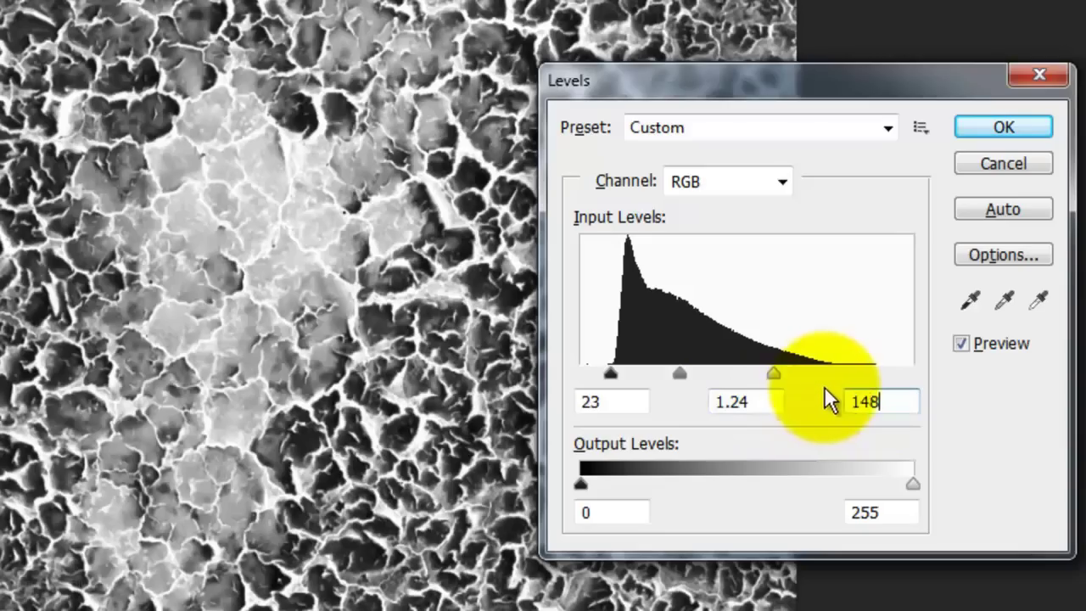
click(976, 136)
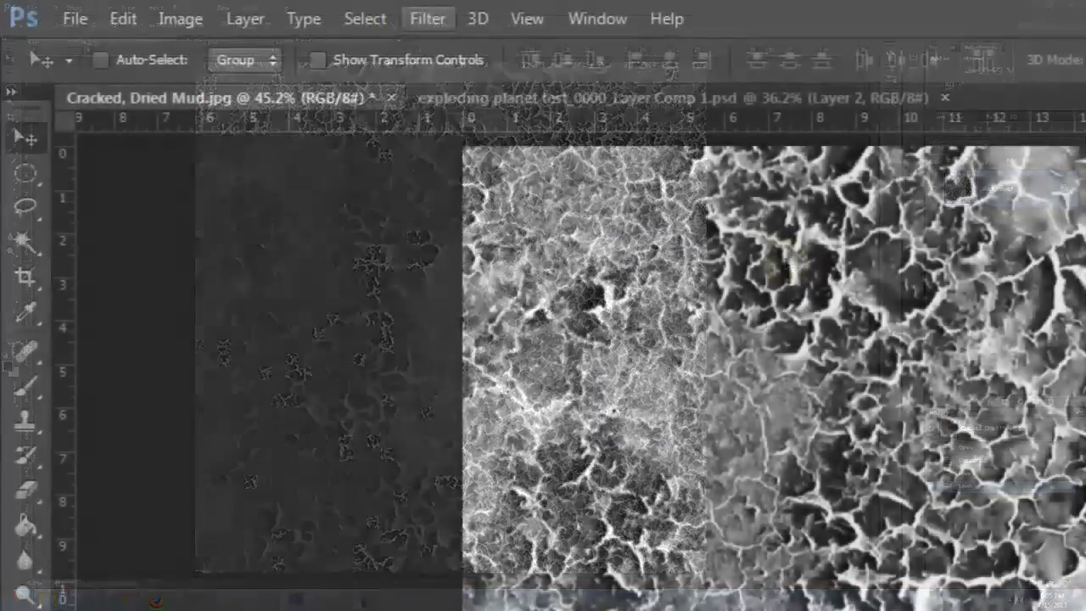
Apply the Spherize filter at 100% amount, then repeat it for a stronger bulge
click(179, 8)
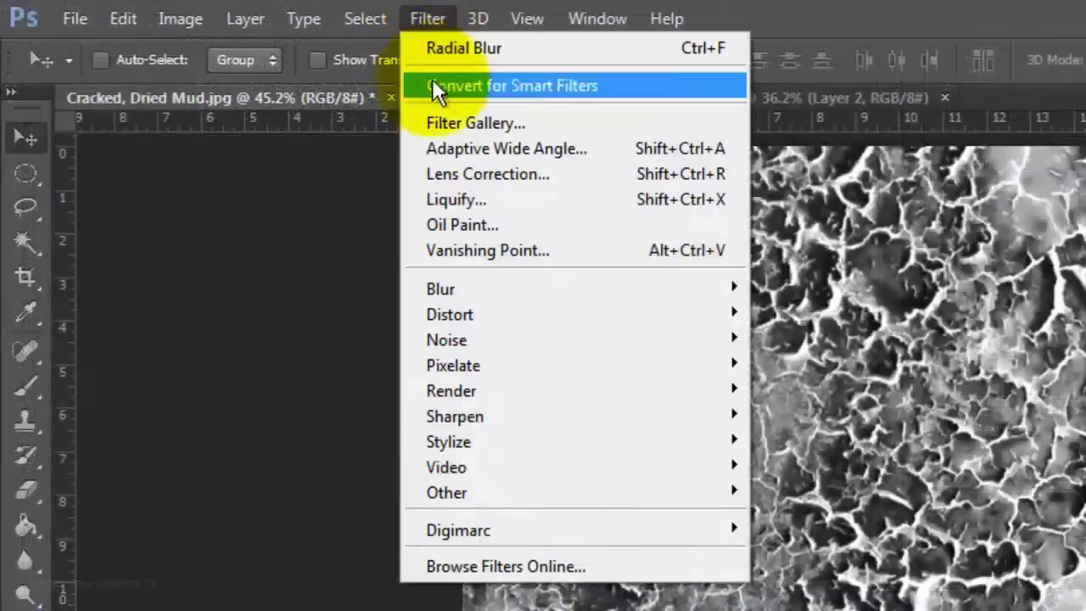
mouse_move(462, 314)
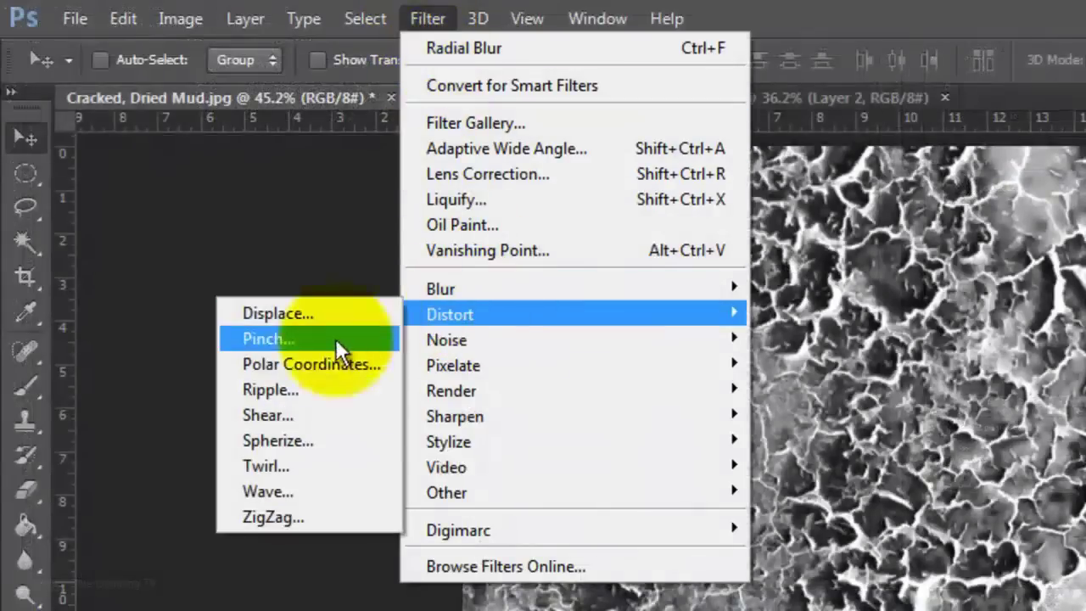
click(307, 441)
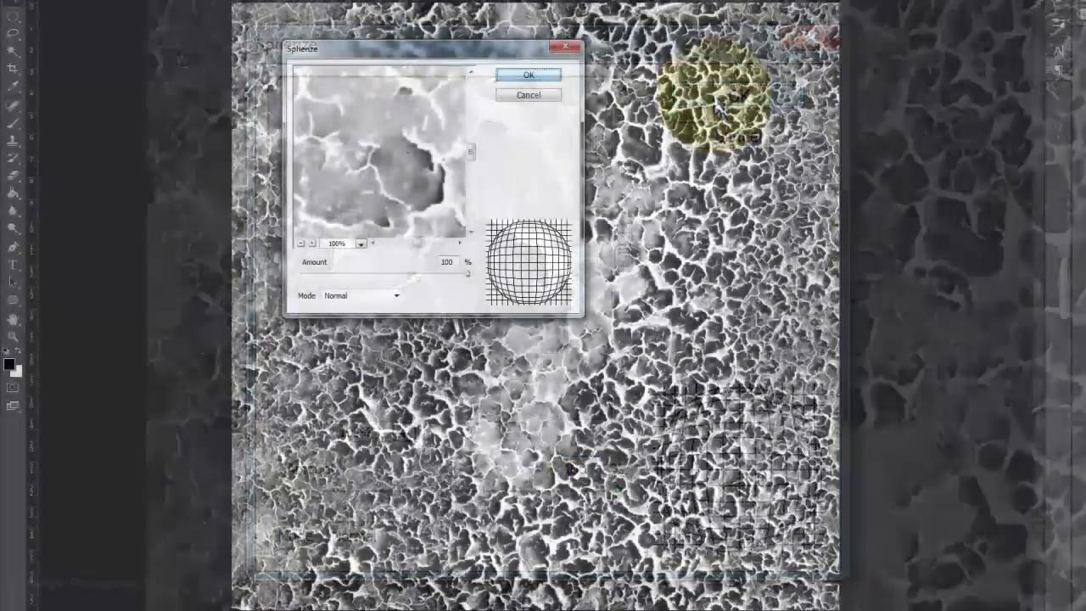
click(726, 96)
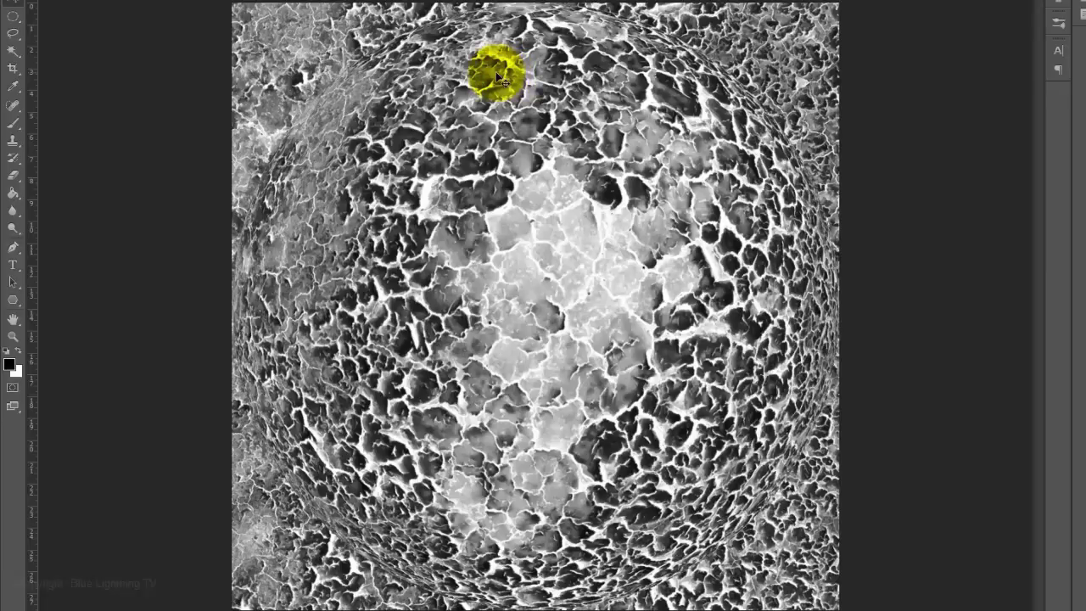
key(ctrl+f)
key(ctrl+f)
key(ctrl+f)
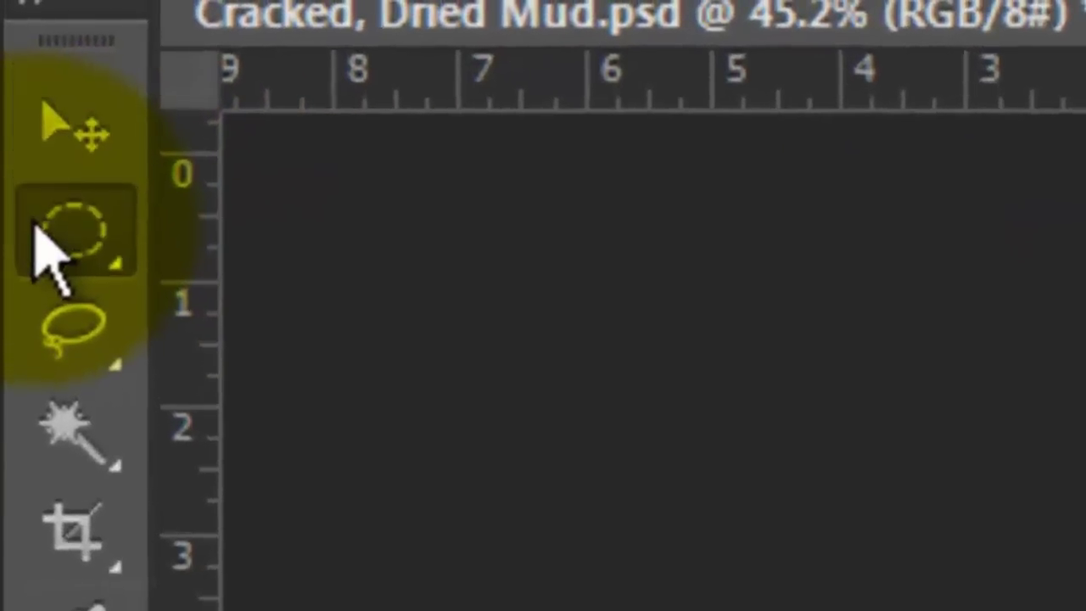
Copy a perfect circle around the sphere onto a new layer with the Elliptical Marquee
right_click(20, 19)
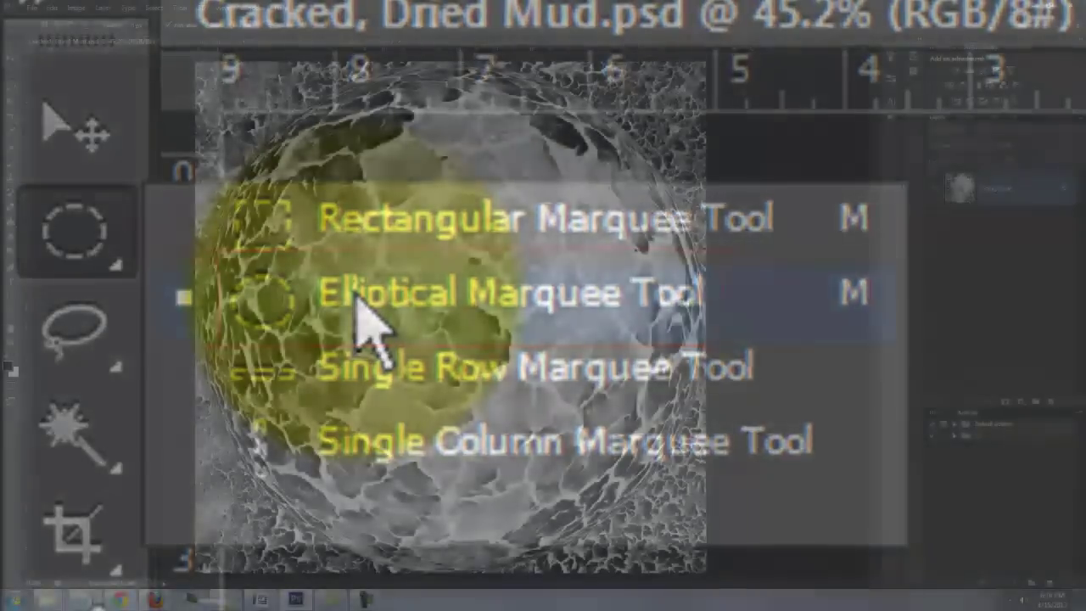
click(363, 296)
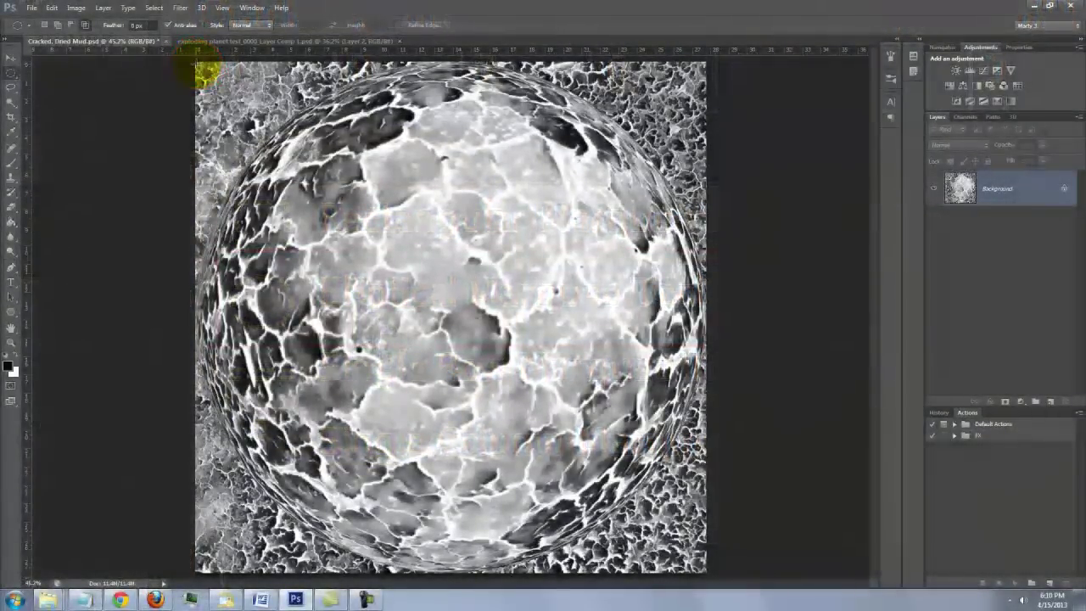
mouse_move(204, 75)
mouse_down()
mouse_move(638, 488)
mouse_move(697, 567)
mouse_up()
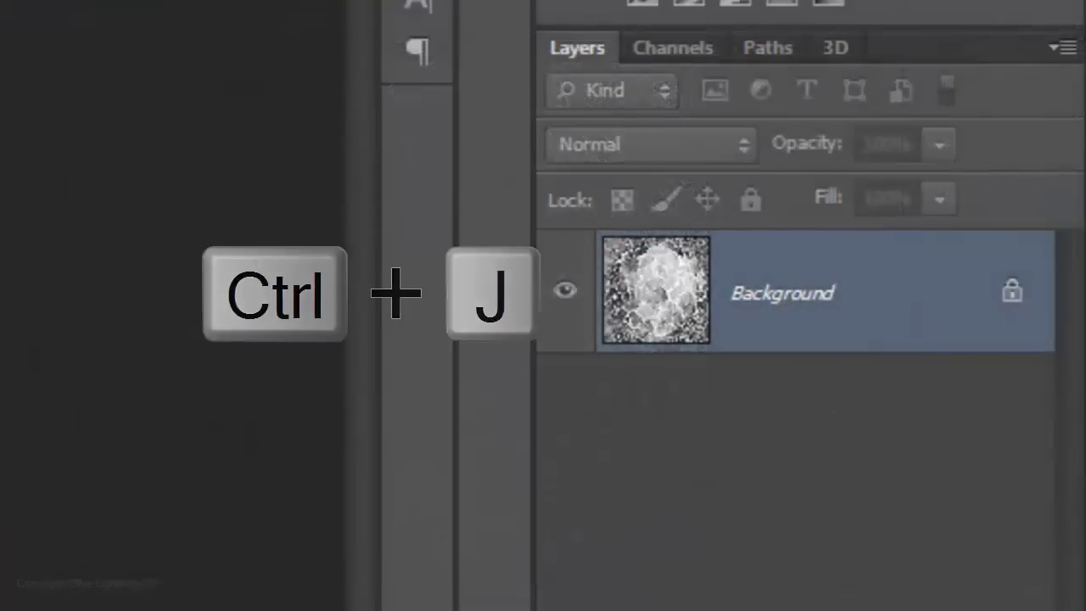
key(ctrl+j)
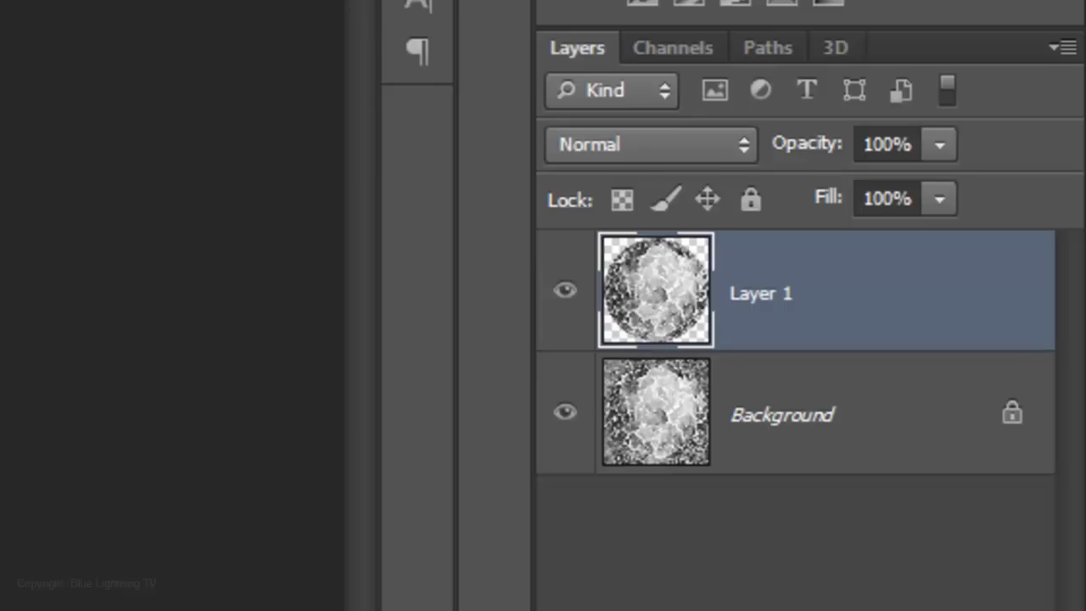
Fill the Background layer with black and make Layer 1 active
click(666, 420)
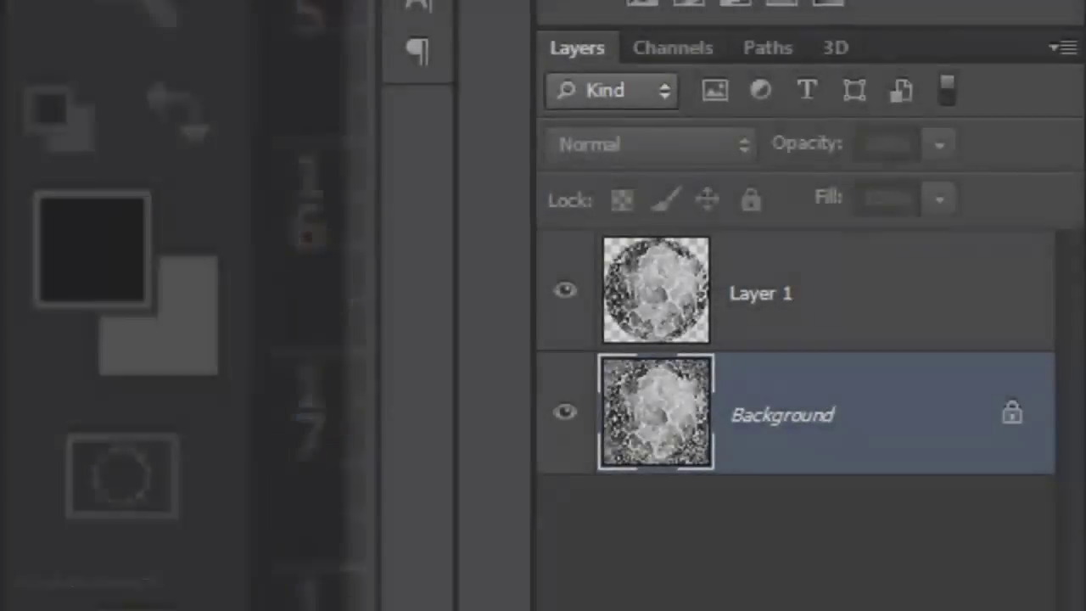
key(alt+Delete)
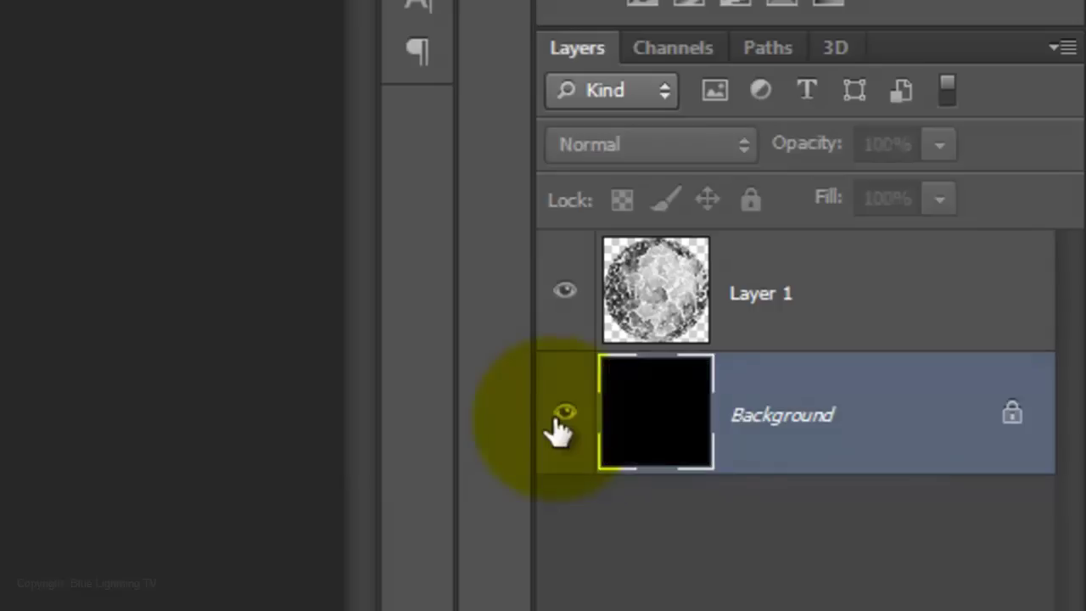
click(660, 276)
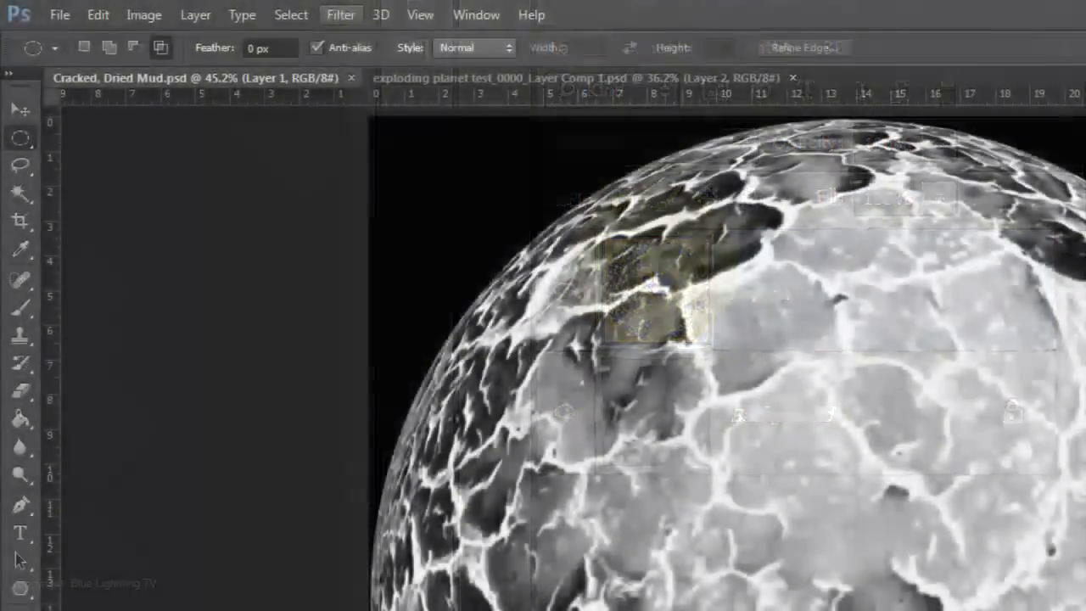
Apply Unsharp Mask with Amount 252%, Radius 3.2 pixels and Threshold 0
click(341, 14)
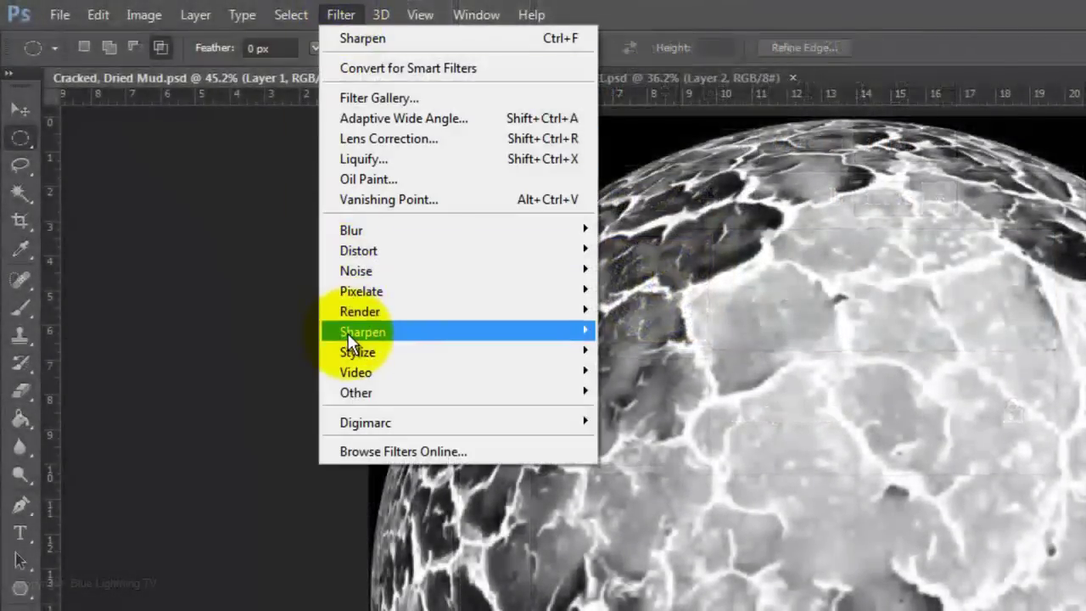
mouse_move(348, 331)
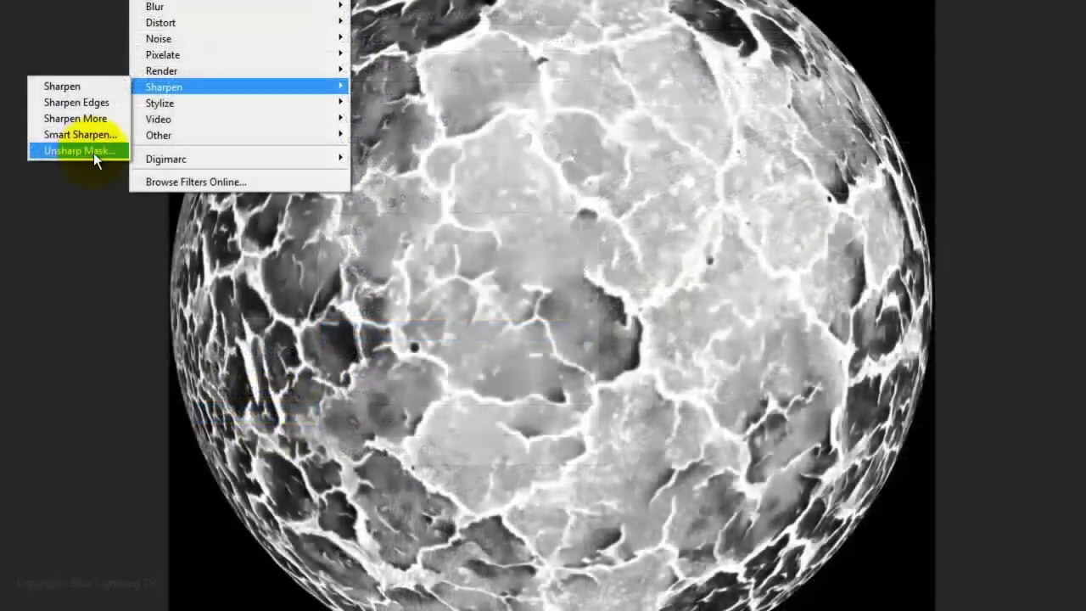
click(93, 153)
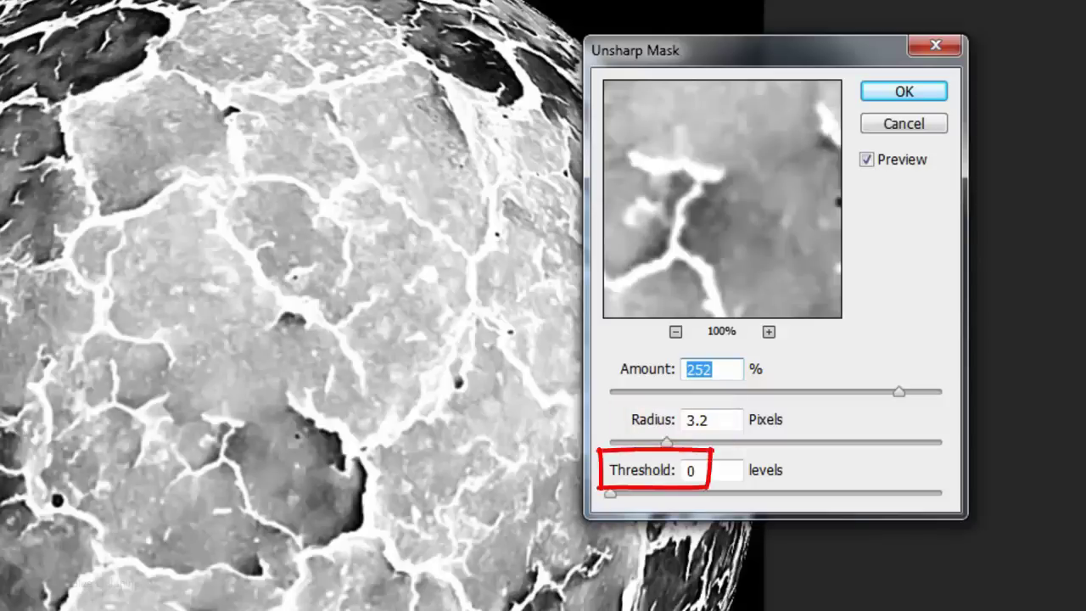
click(904, 91)
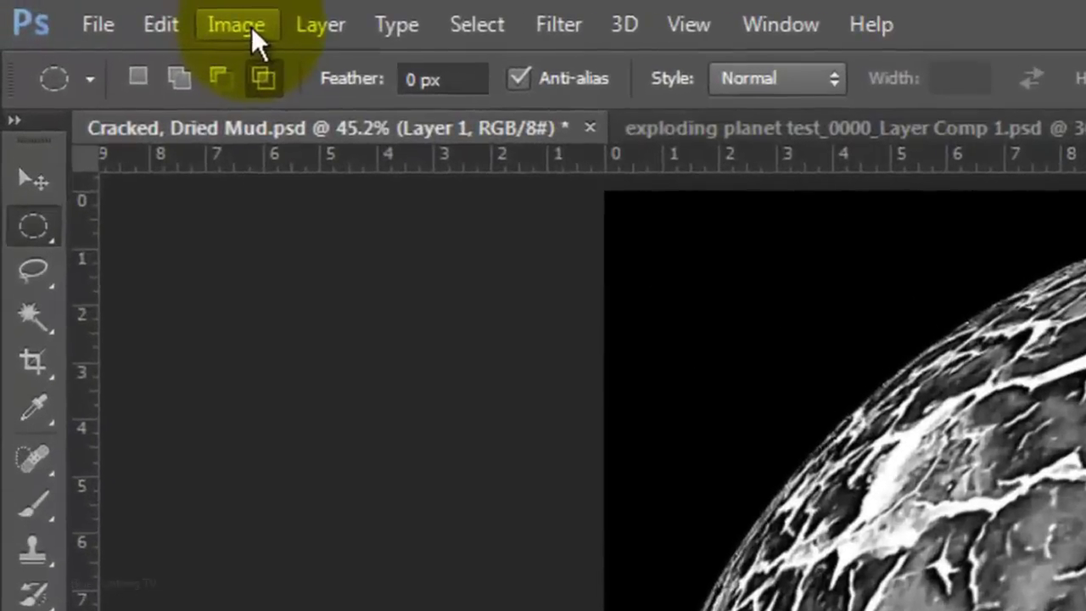
Resize the canvas to 200% width and 125% height
click(82, 13)
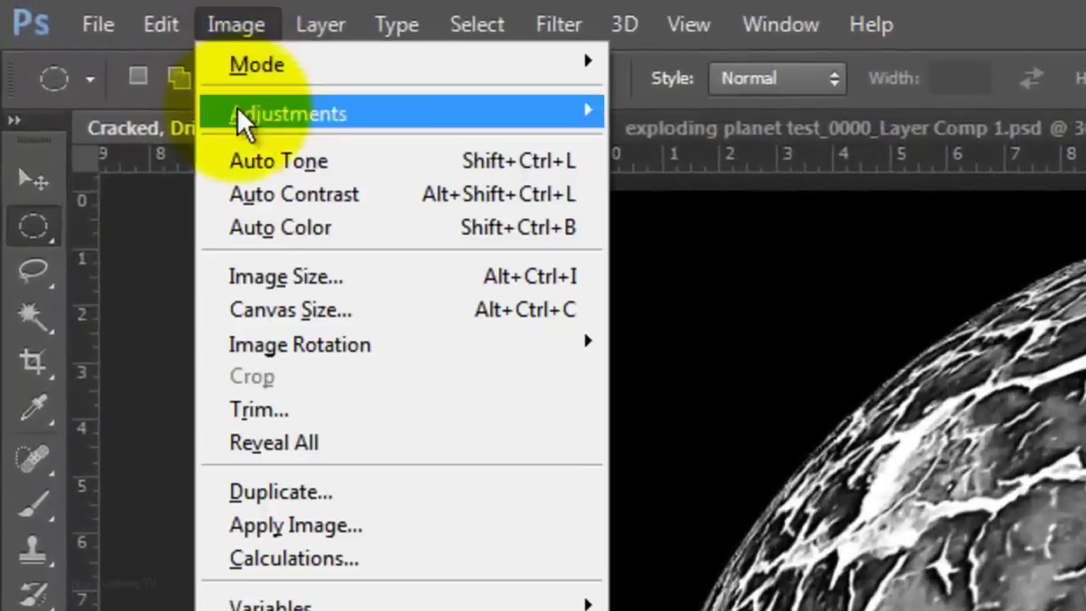
click(270, 327)
click(628, 263)
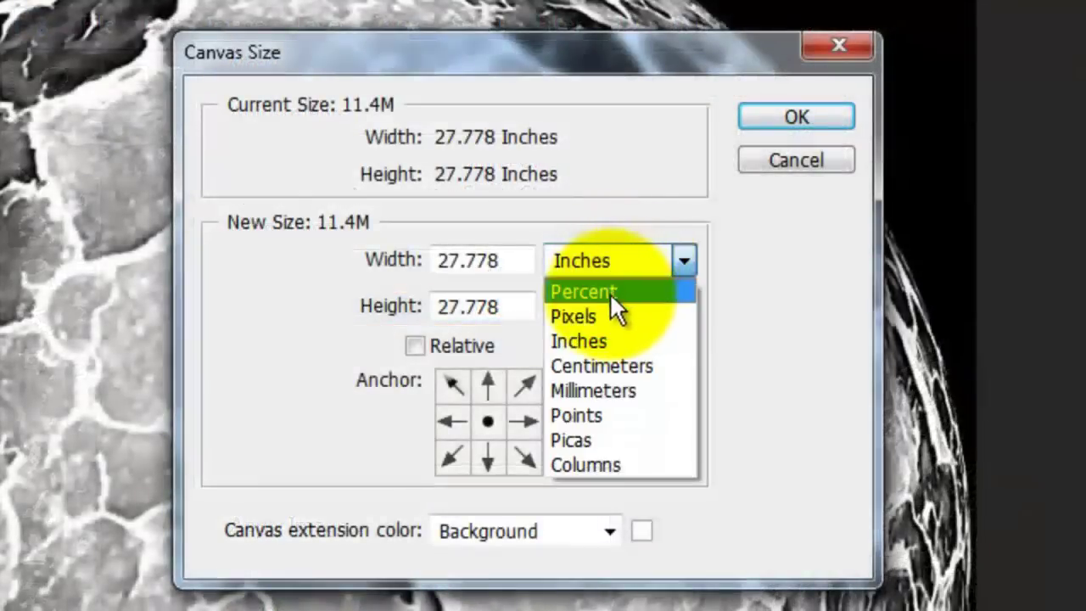
click(611, 293)
click(496, 263)
drag(495, 263, 404, 245)
text(200)
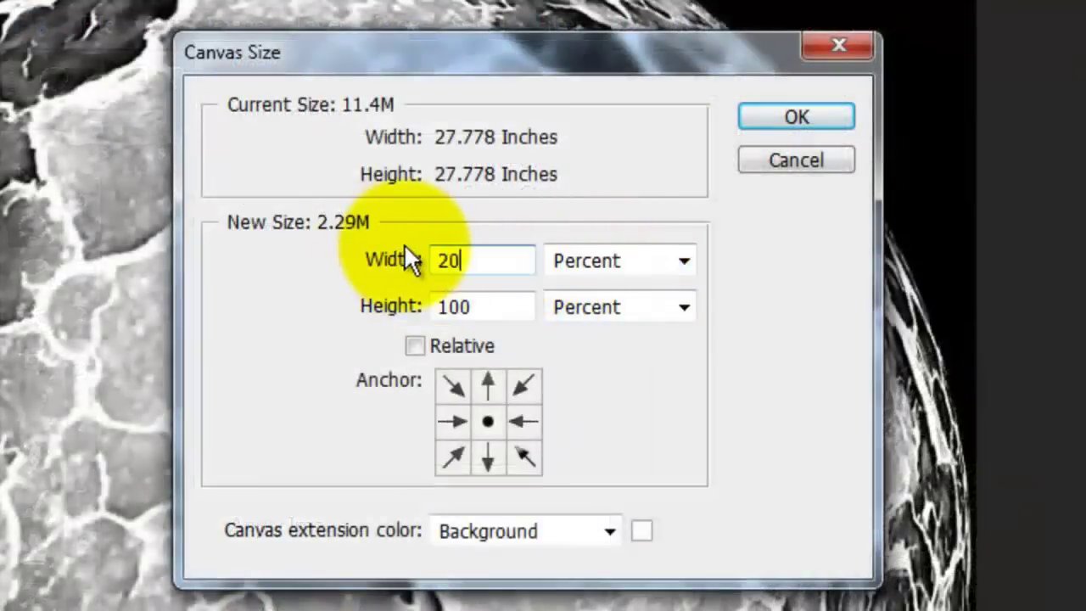
click(485, 306)
text(125)
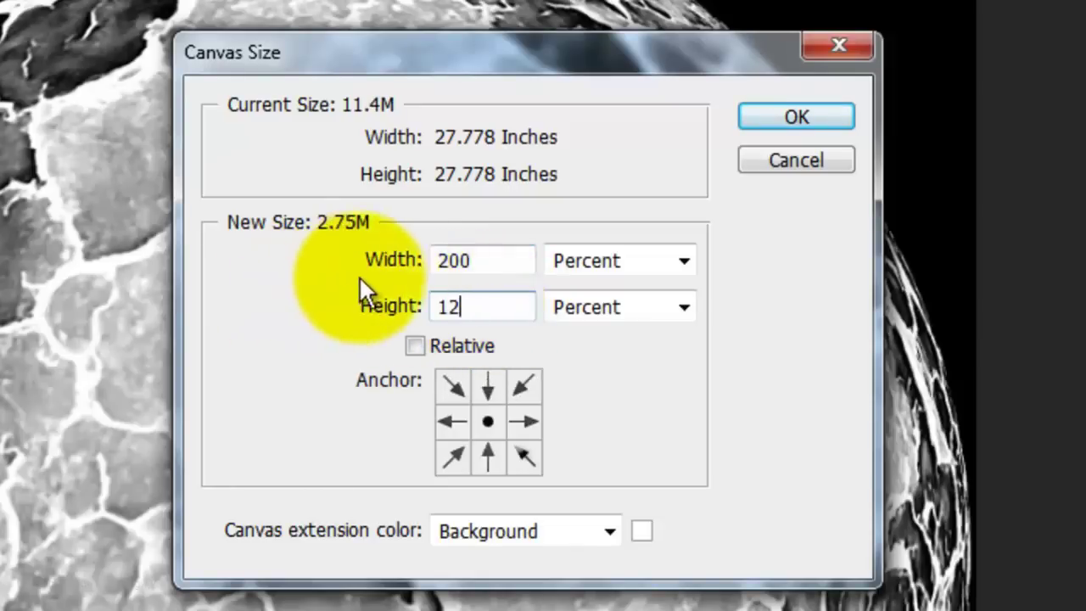
click(795, 118)
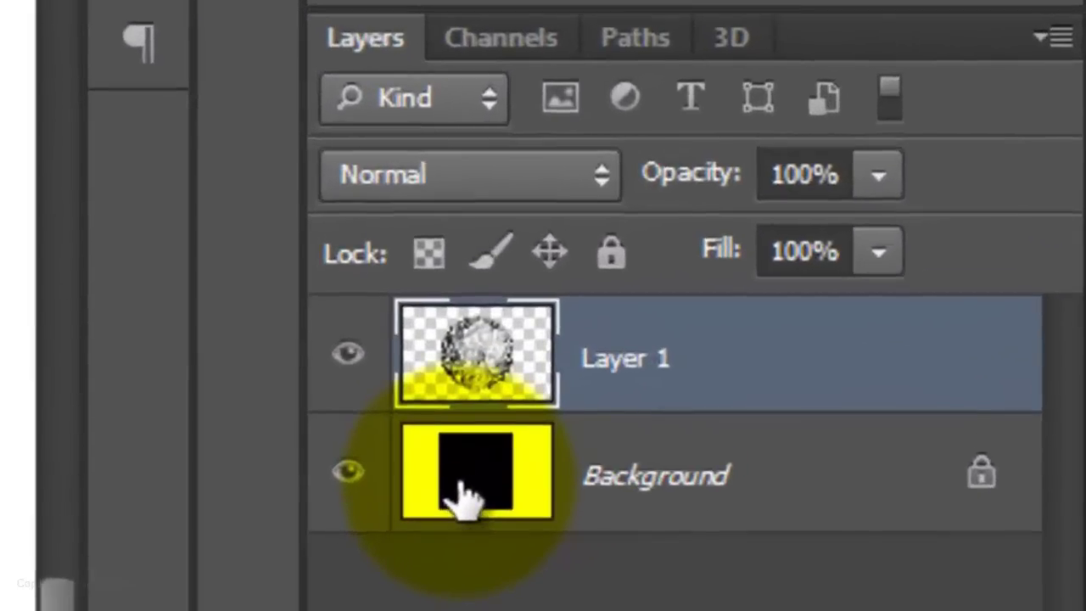
Fill the Background with black and merge Layer 1 down onto it
click(906, 241)
key(alt+Delete)
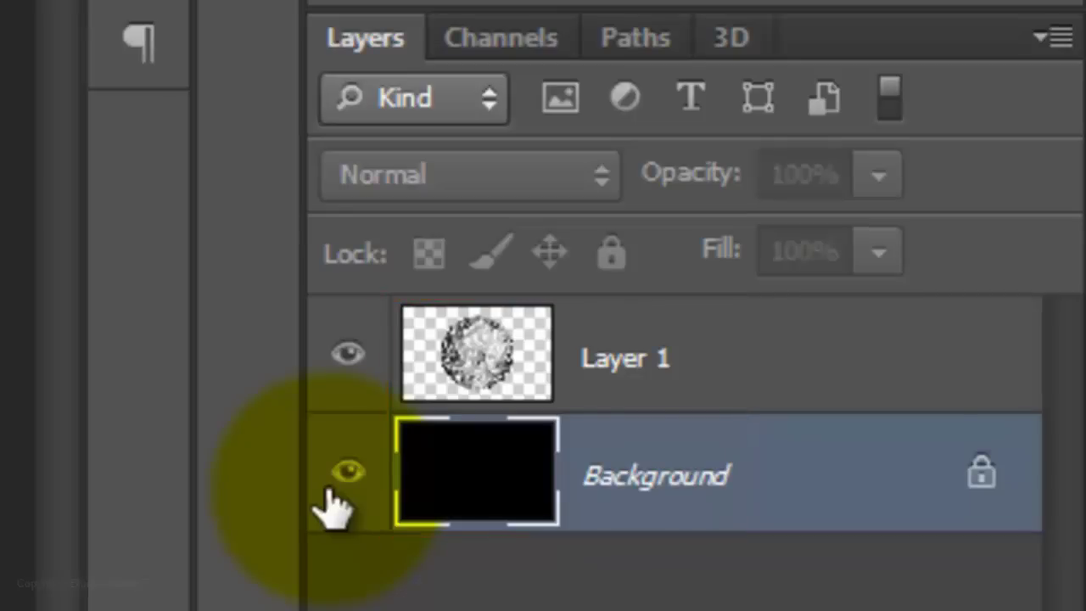
click(480, 355)
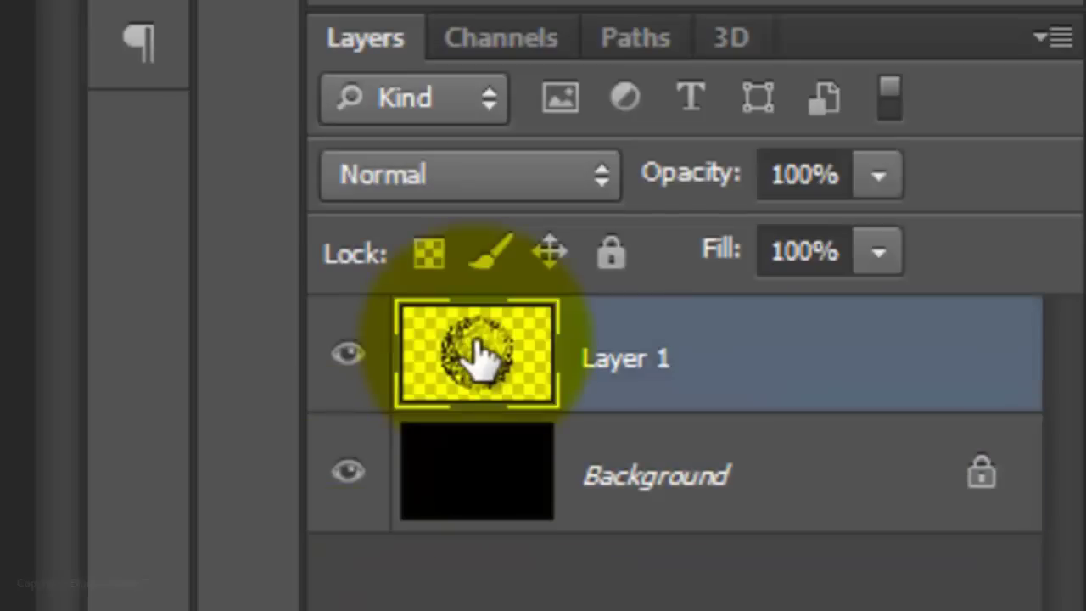
key(ctrl+e)
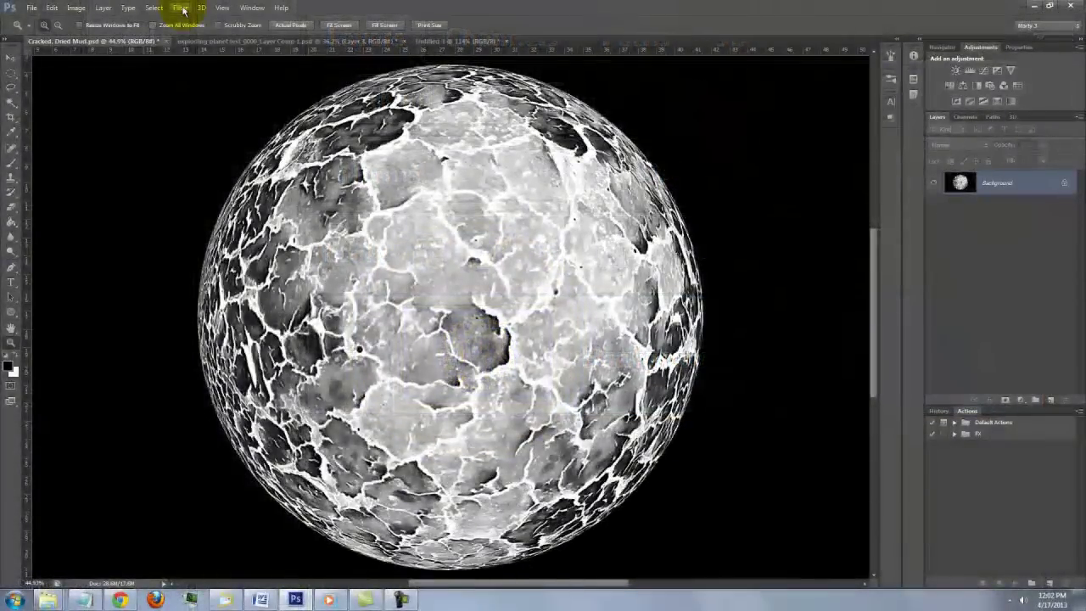
Fit the image on screen and apply Polar Coordinates set to Polar to Rectangular
key(ctrl+0)
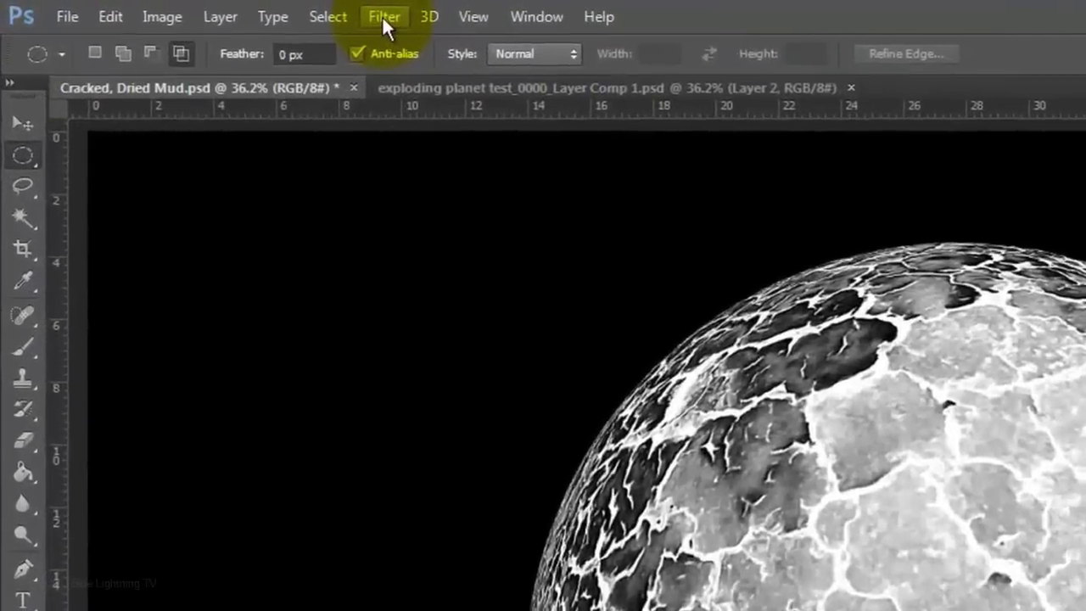
click(189, 10)
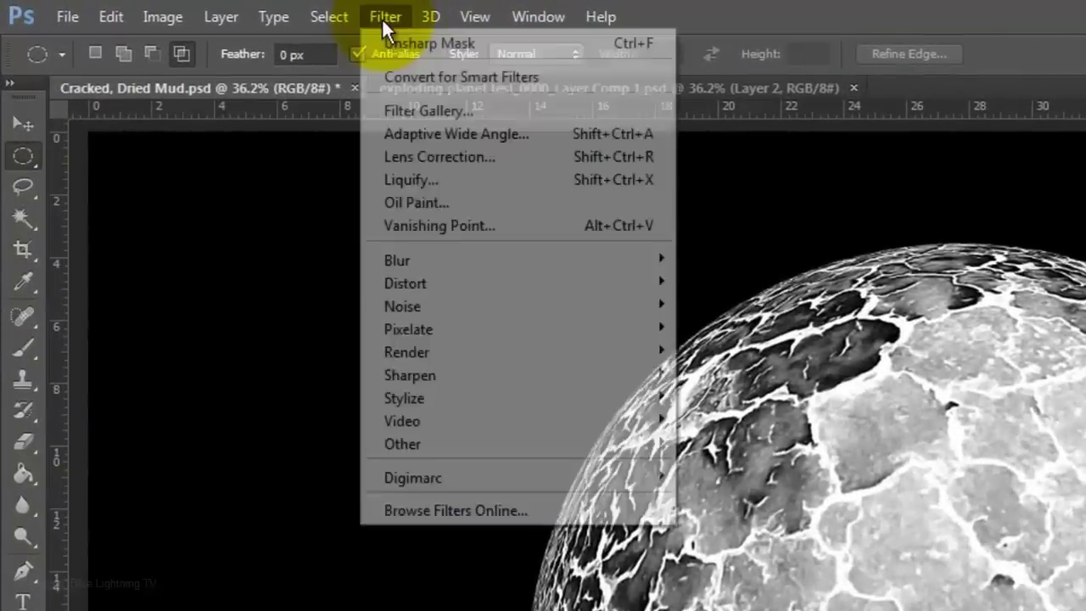
mouse_move(416, 274)
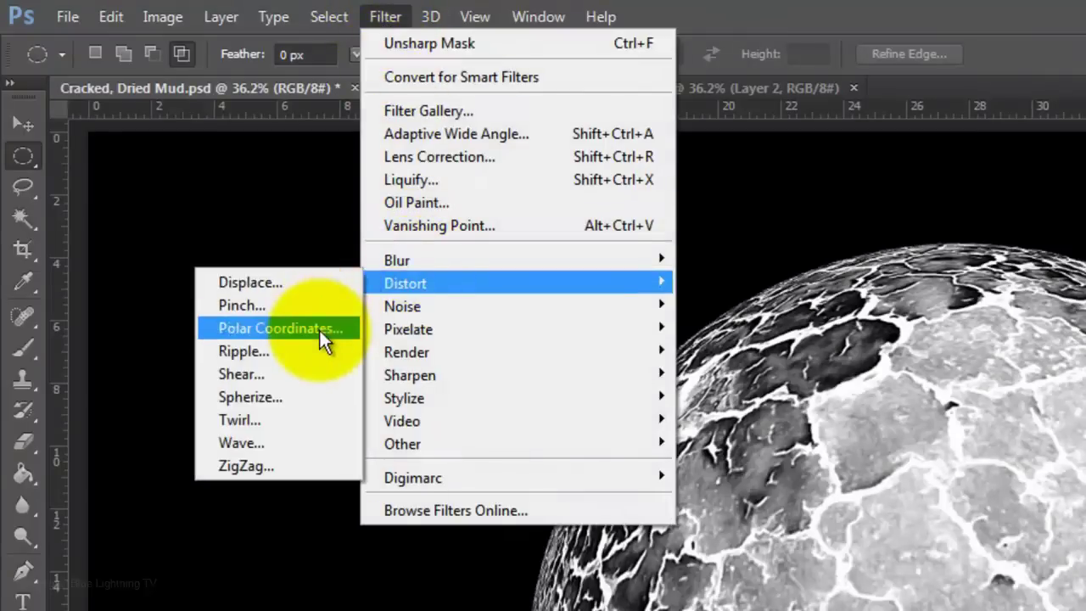
click(319, 328)
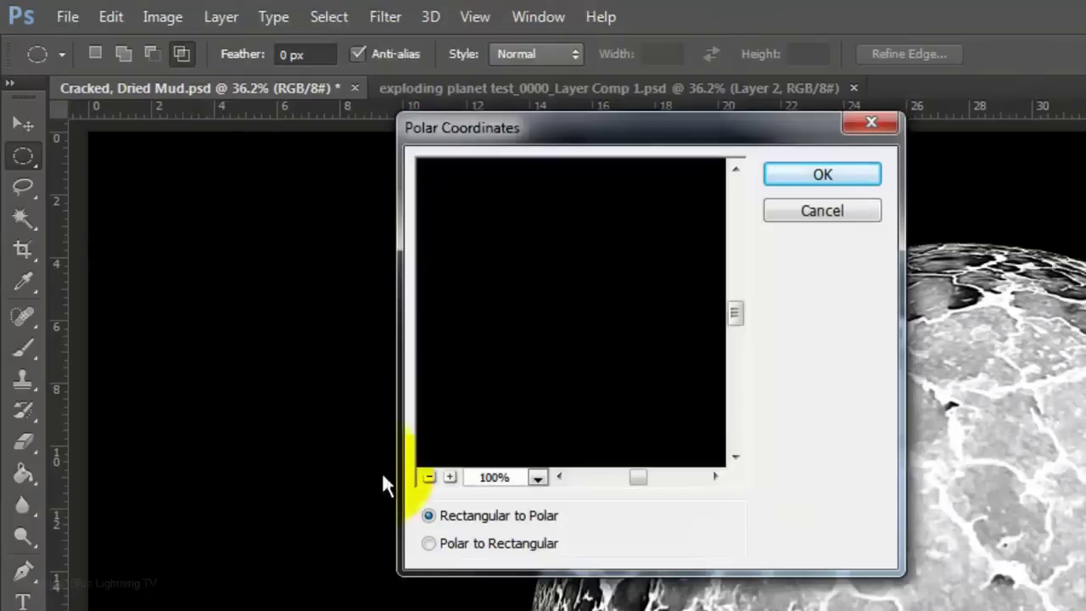
click(428, 544)
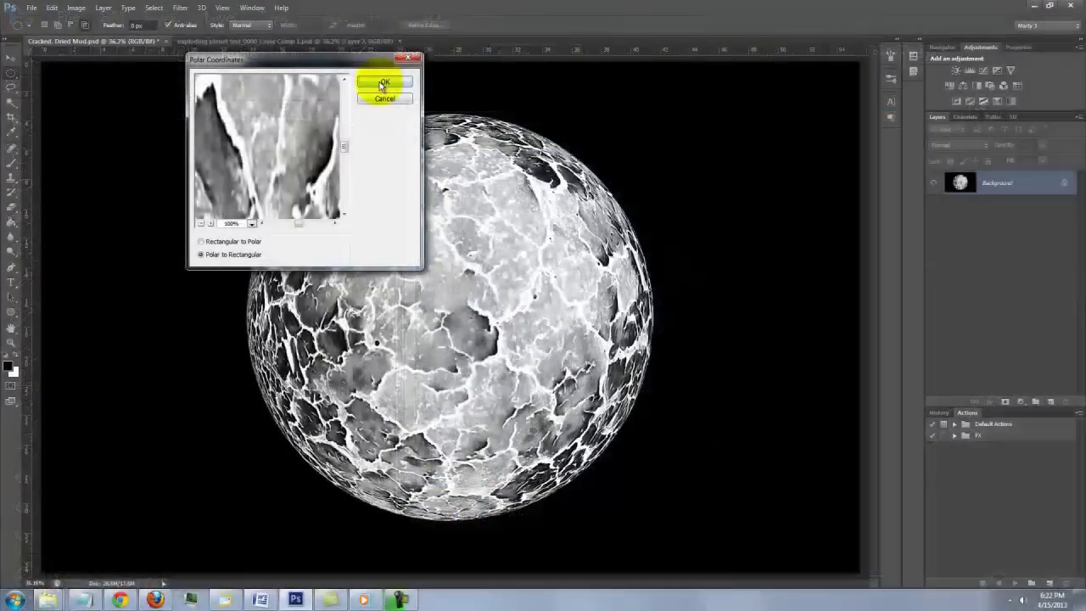
click(381, 85)
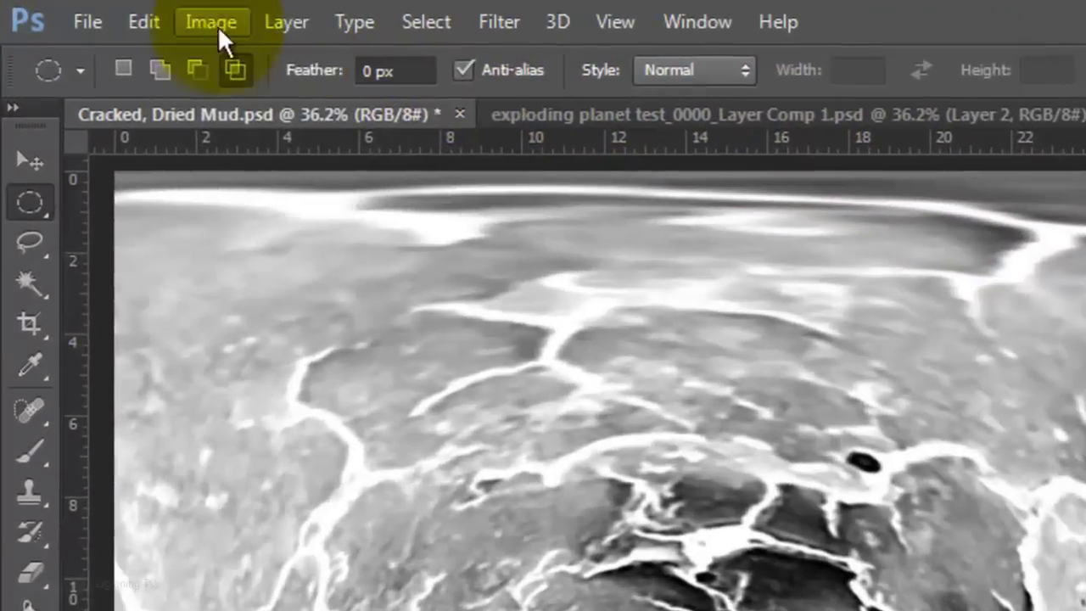
Rotate the image 90° clockwise
click(76, 9)
mouse_move(272, 301)
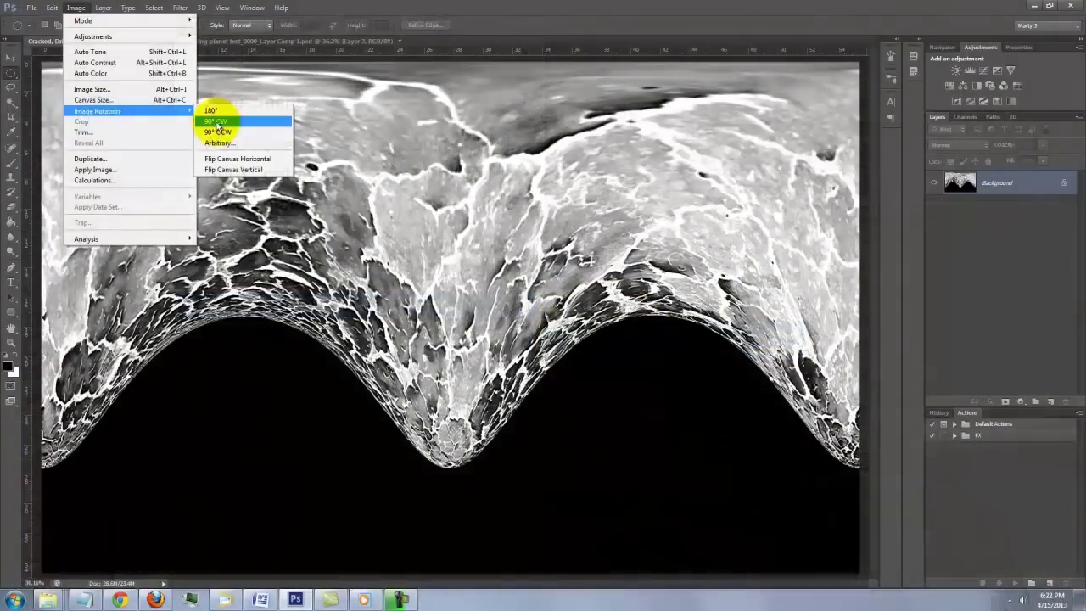
click(598, 336)
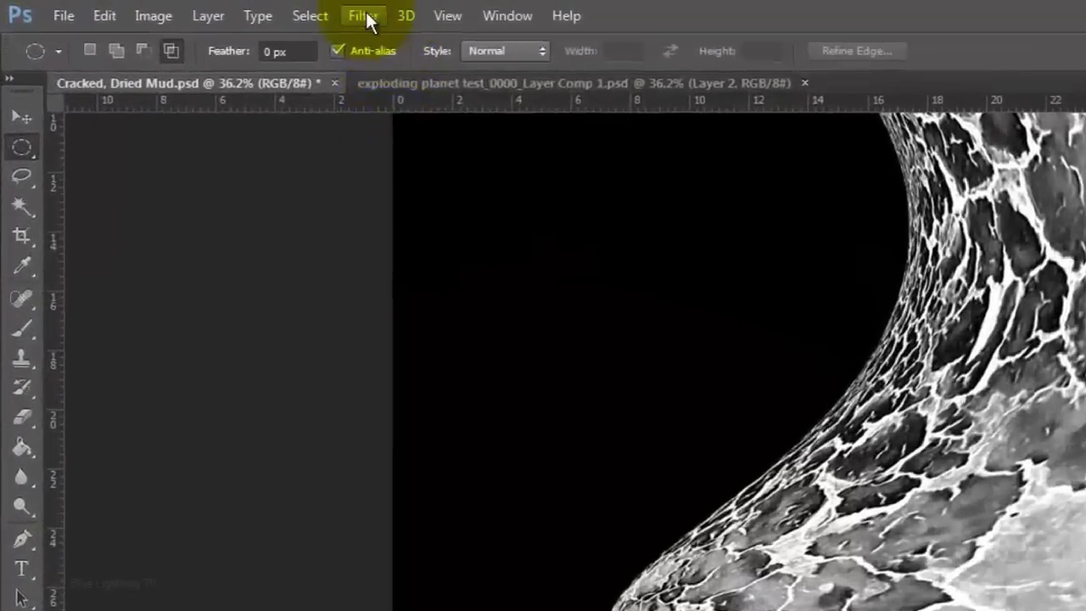
Apply the Wind filter from the right, then repeat it for stronger streaks
click(180, 8)
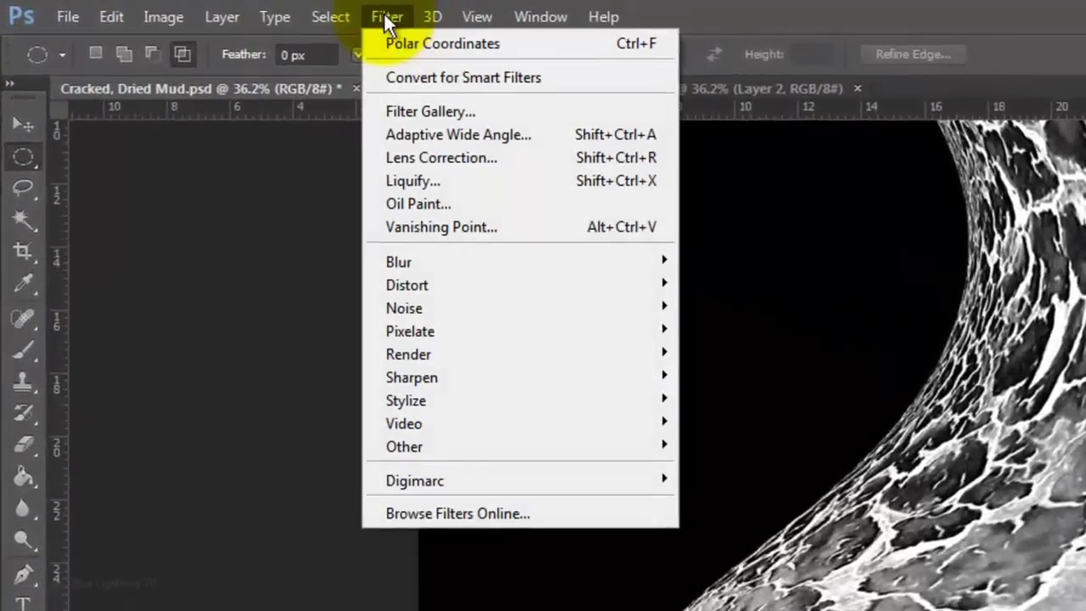
mouse_move(420, 402)
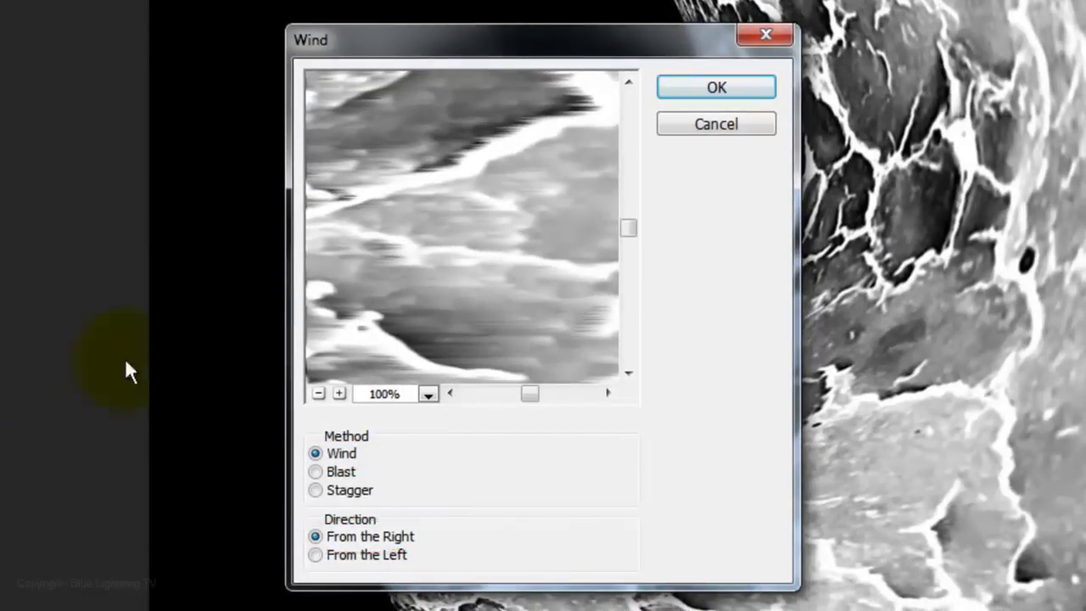
click(683, 88)
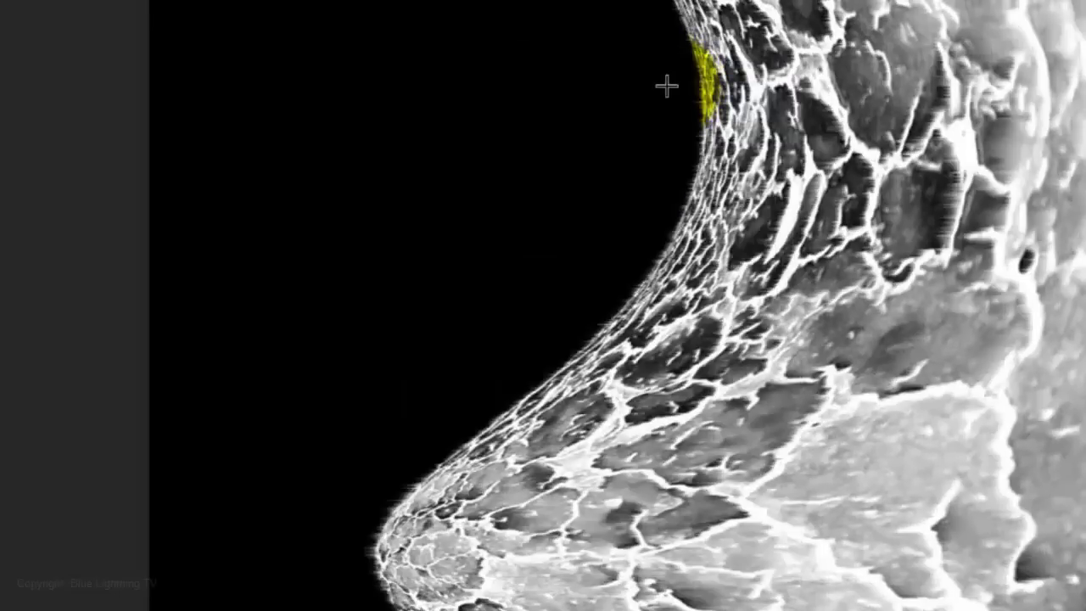
key(ctrl+f)
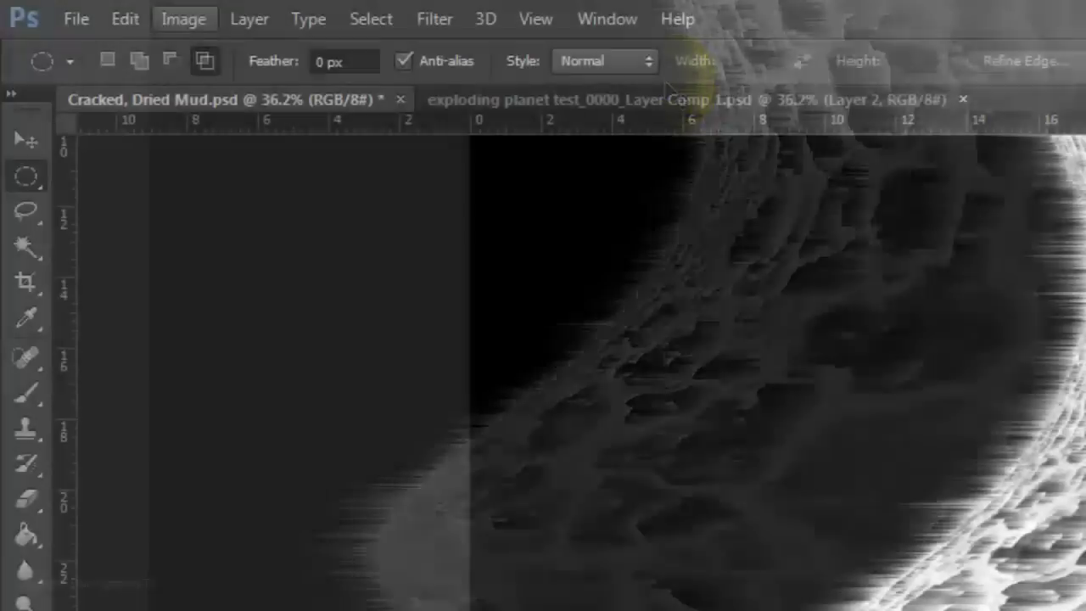
Rotate the image 90° counter-clockwise
click(182, 20)
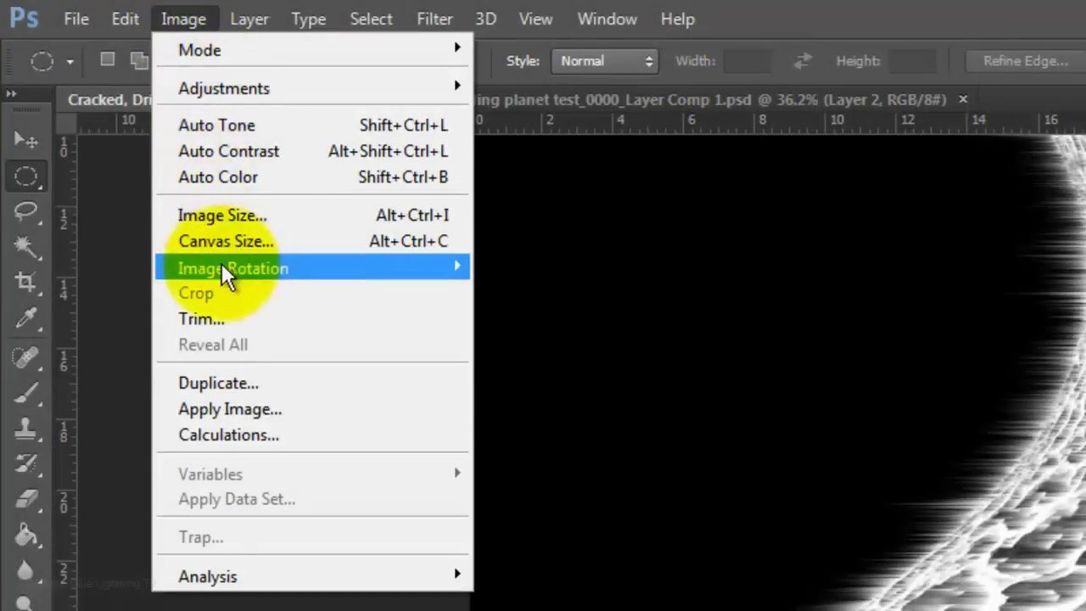
mouse_move(228, 264)
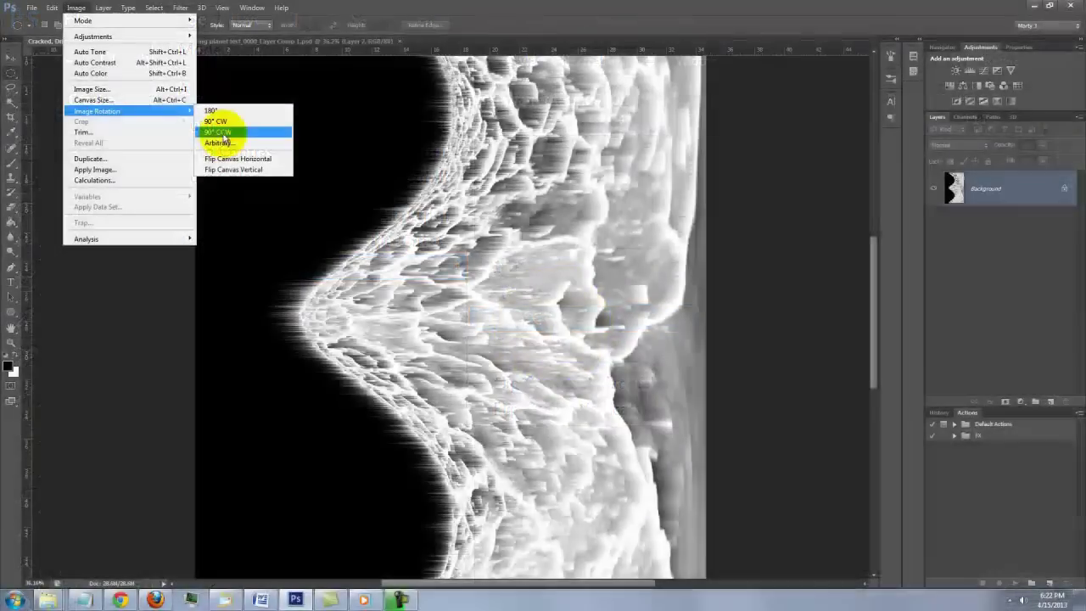
click(555, 321)
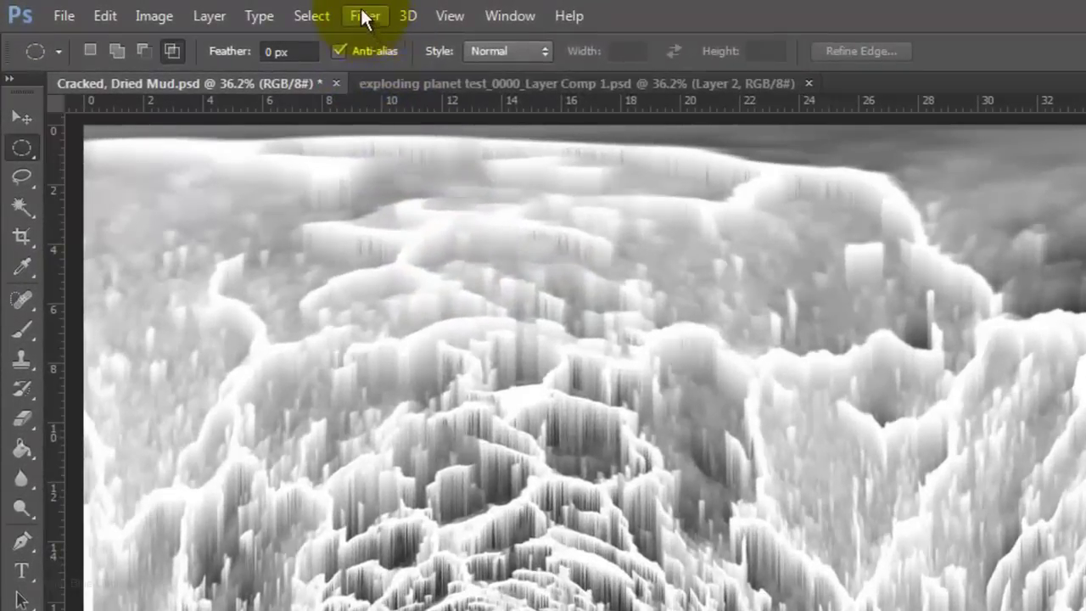
Apply Polar Coordinates set to Rectangular to Polar to rewrap the streaks
click(180, 8)
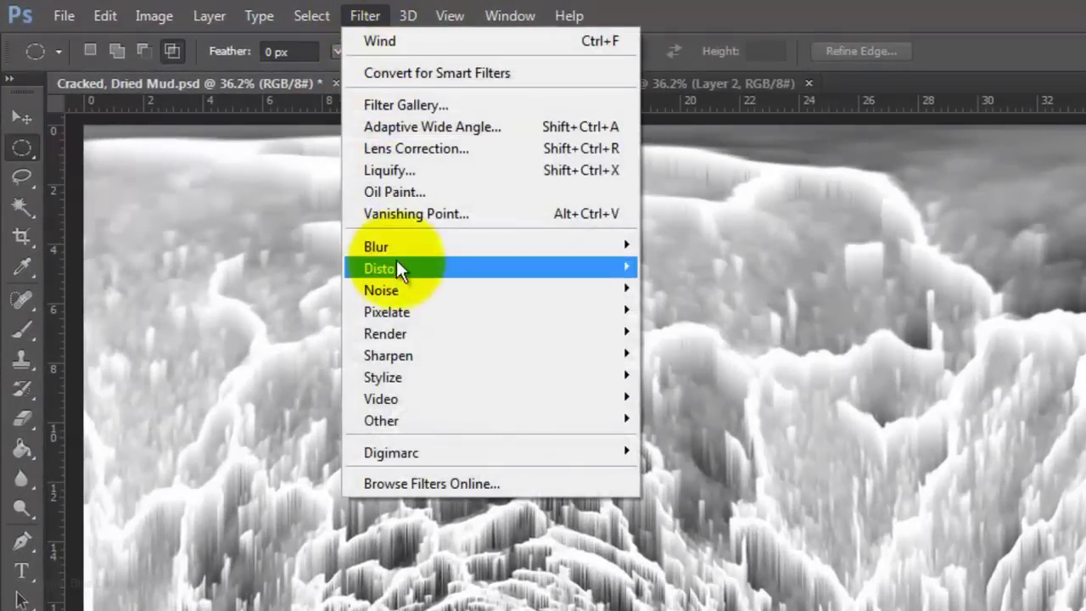
mouse_move(396, 263)
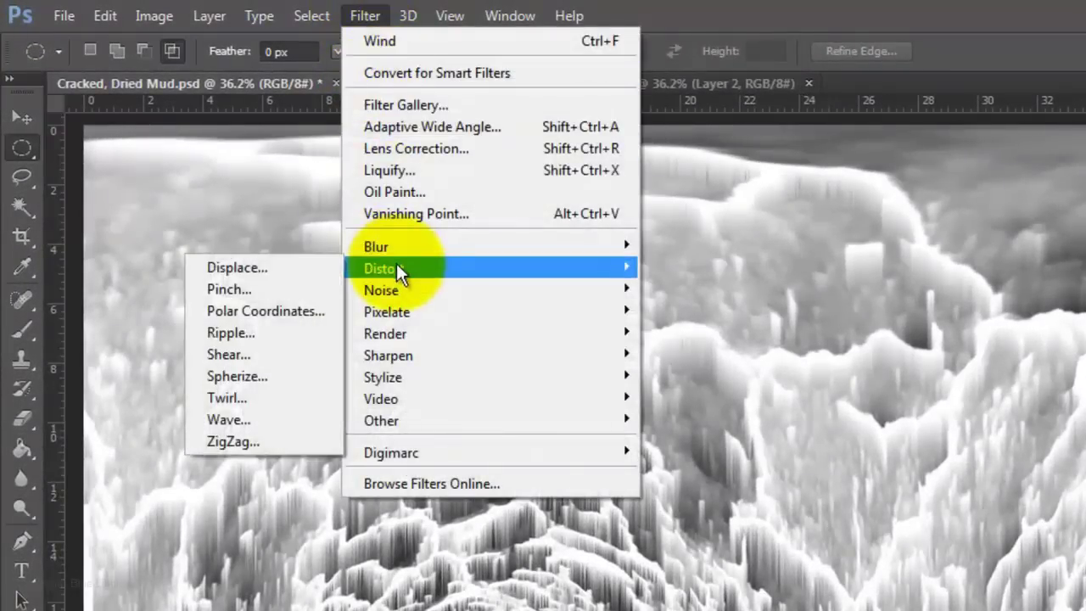
click(301, 308)
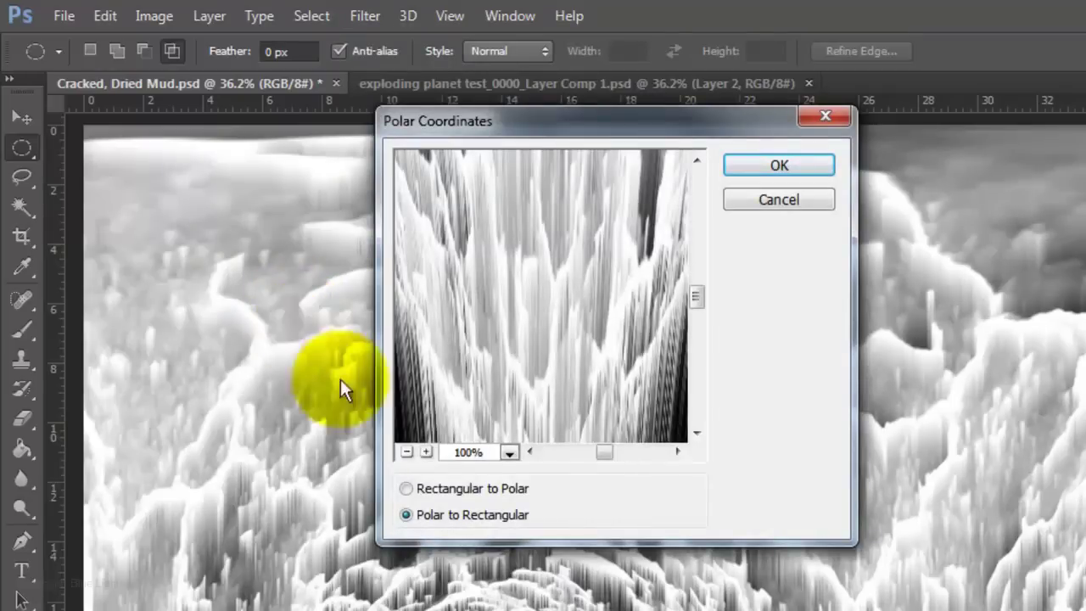
click(407, 490)
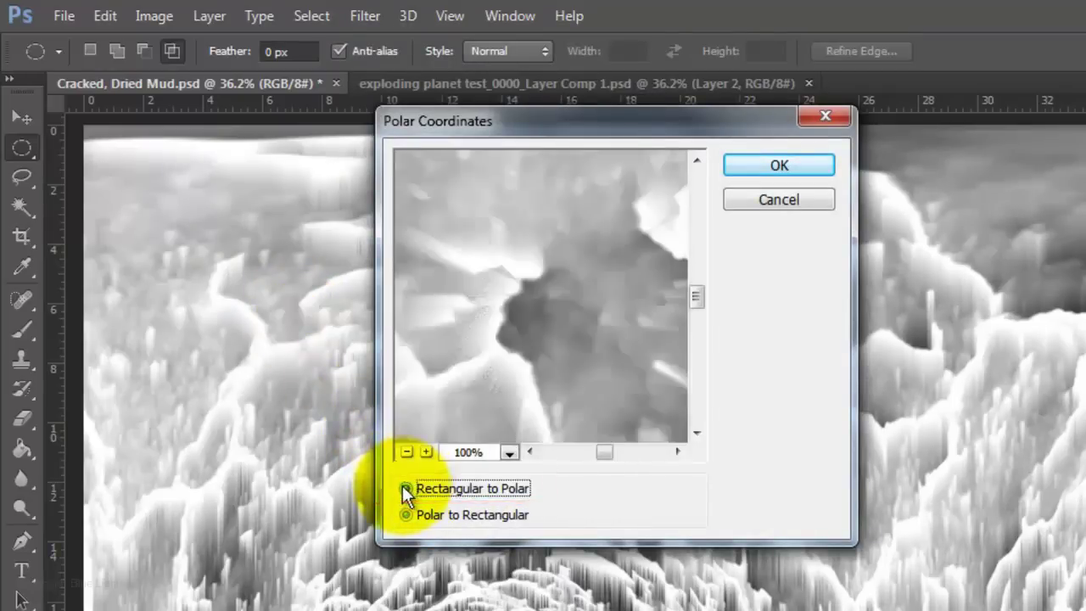
click(770, 166)
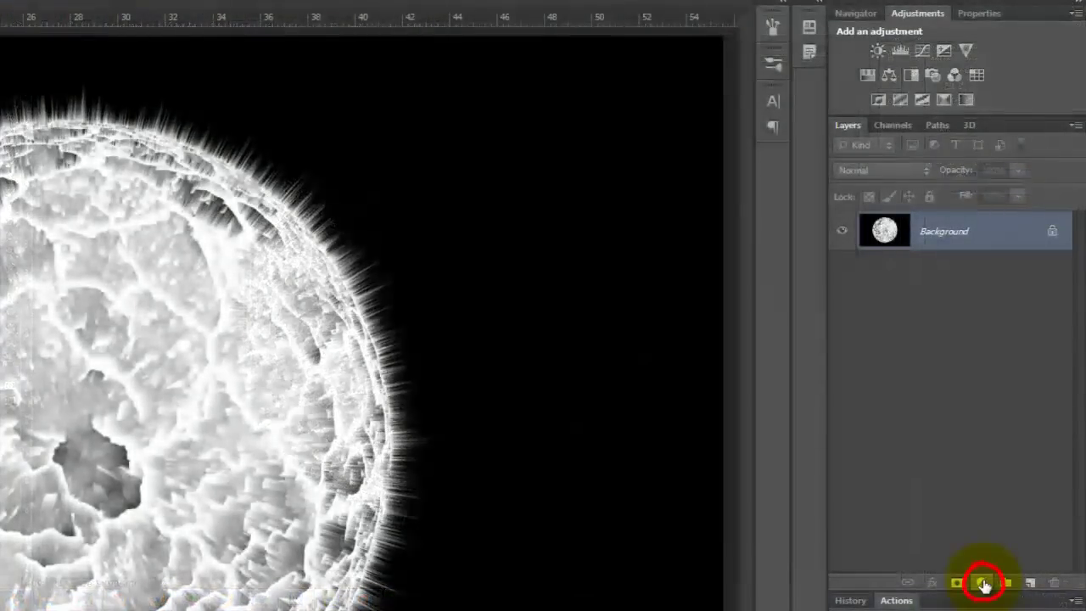
Add a colorized Hue/Saturation adjustment layer with Saturation 70
click(983, 583)
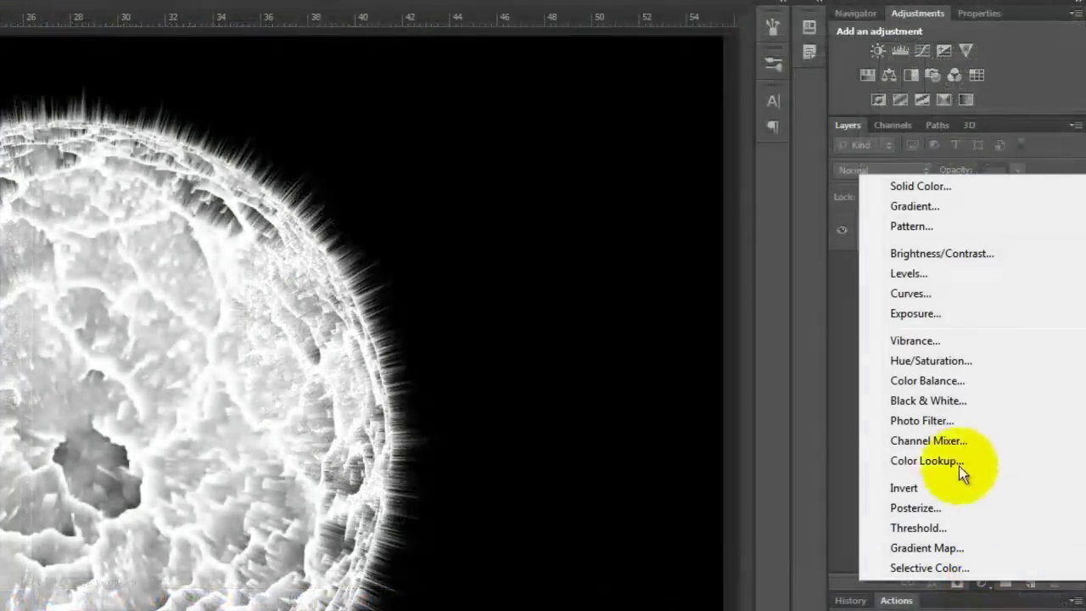
click(946, 357)
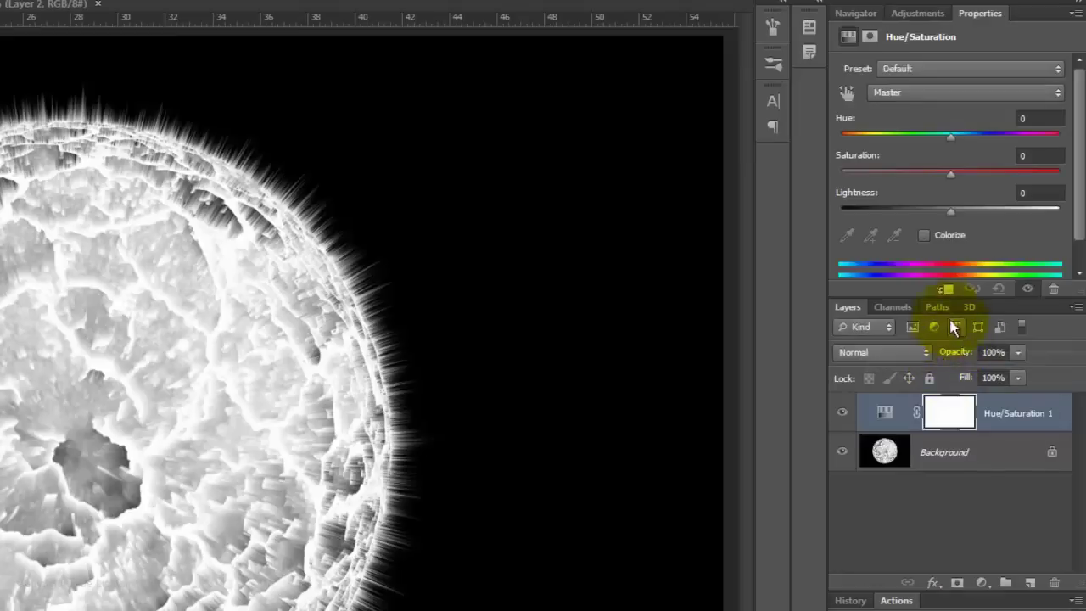
click(923, 235)
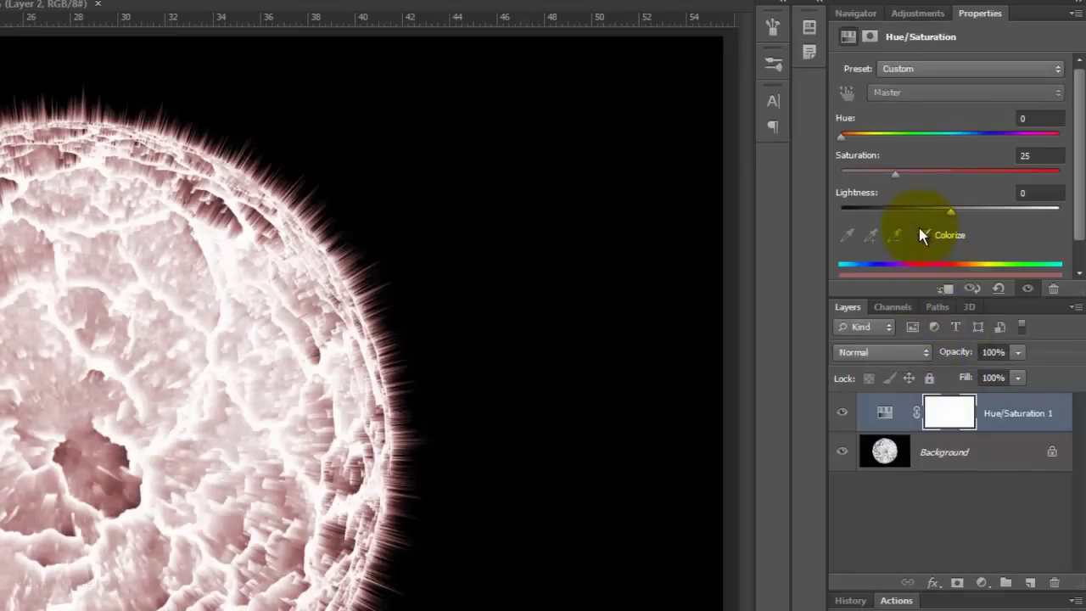
click(1041, 155)
text(70)
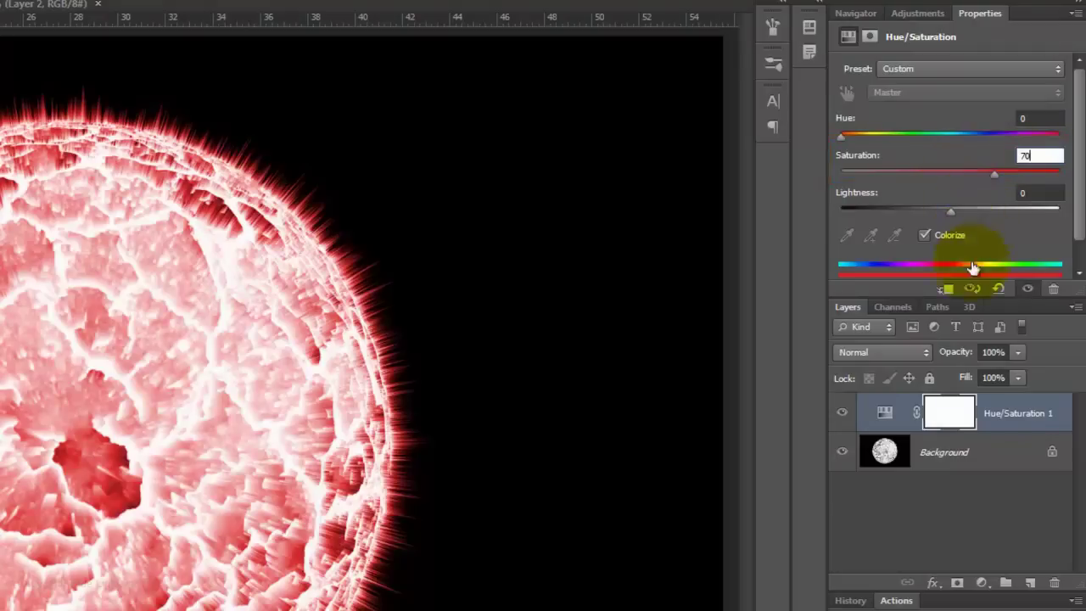
Add a Color Balance layer with midtones pushed to Red +100 and Yellow -100
click(982, 583)
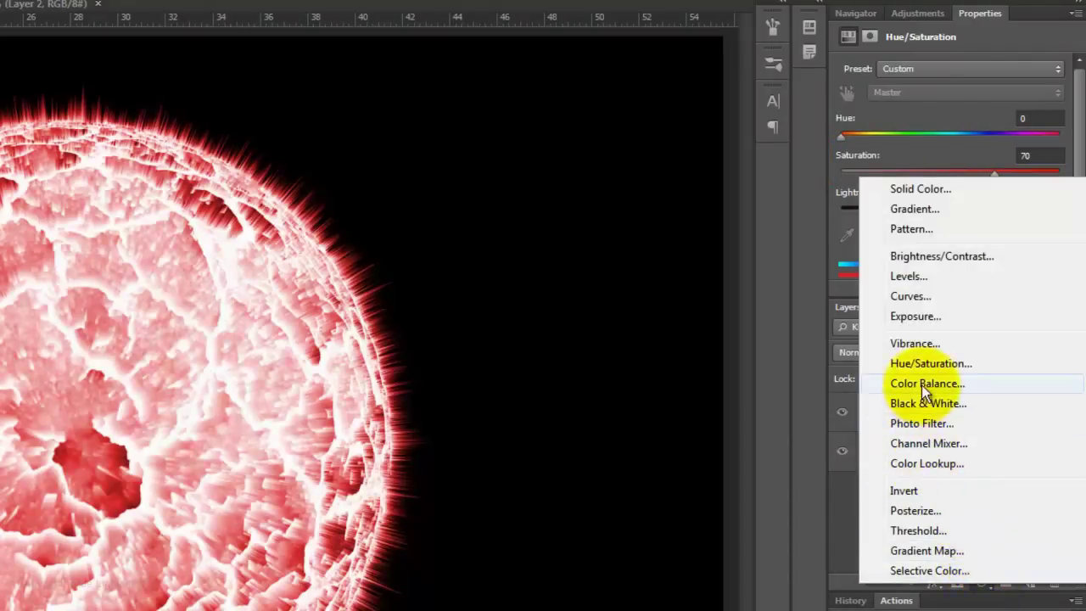
click(920, 382)
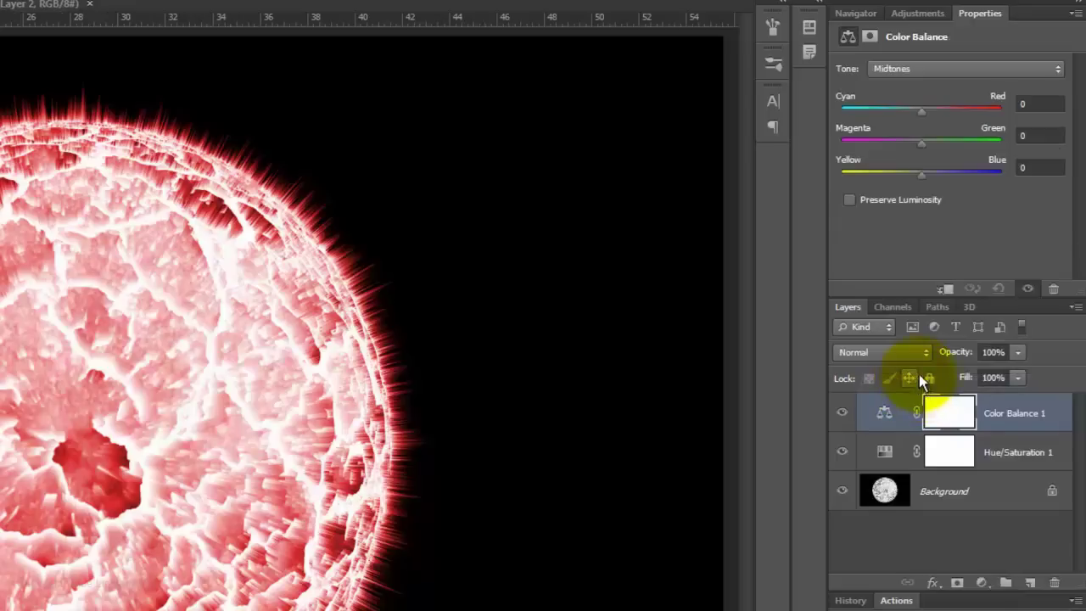
click(921, 112)
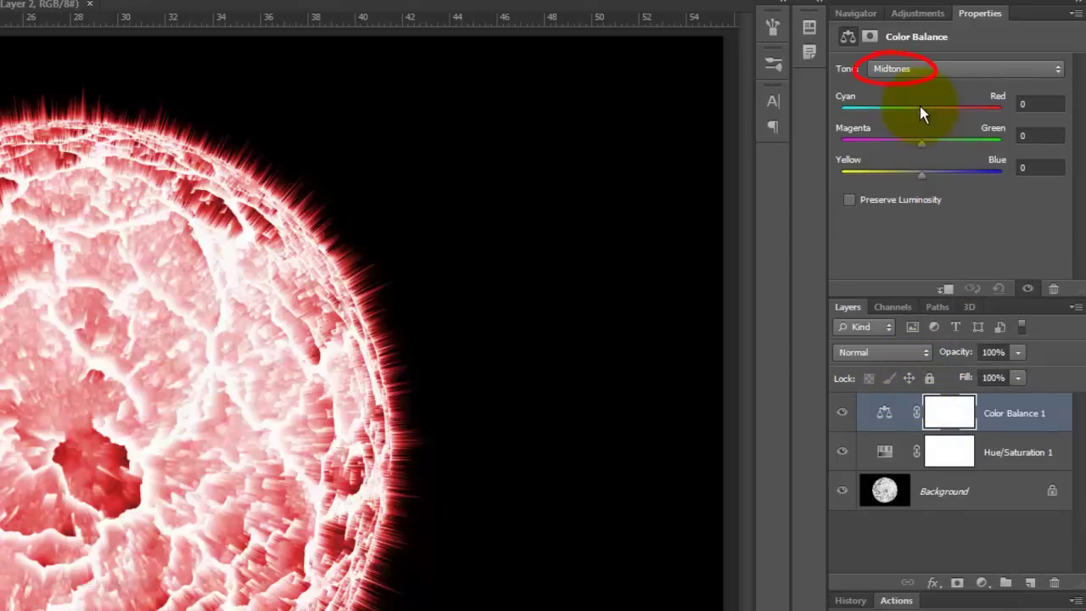
drag(920, 106, 1036, 115)
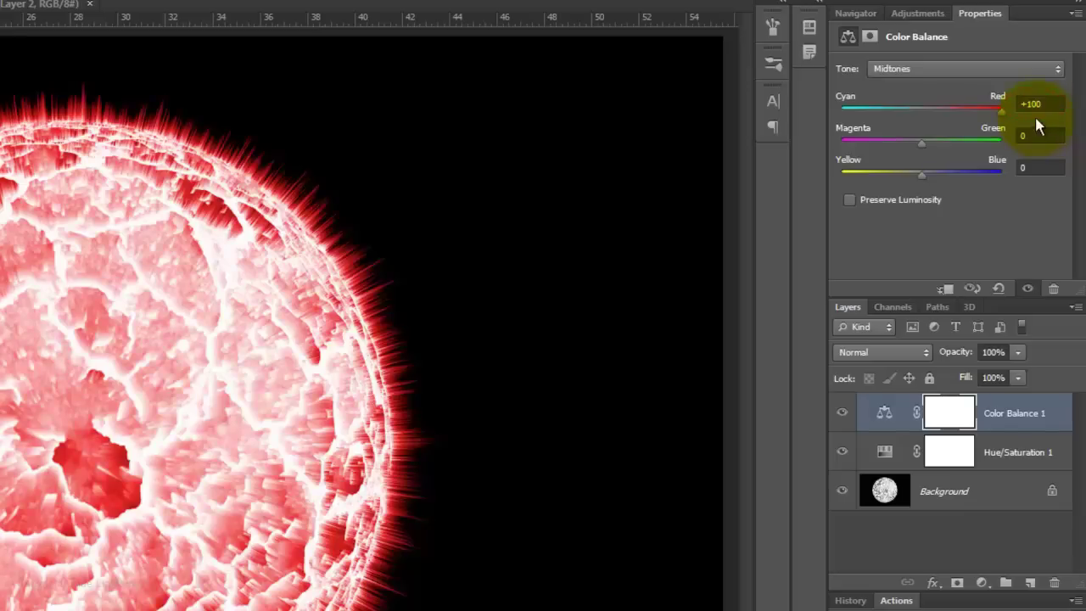
drag(921, 174, 819, 180)
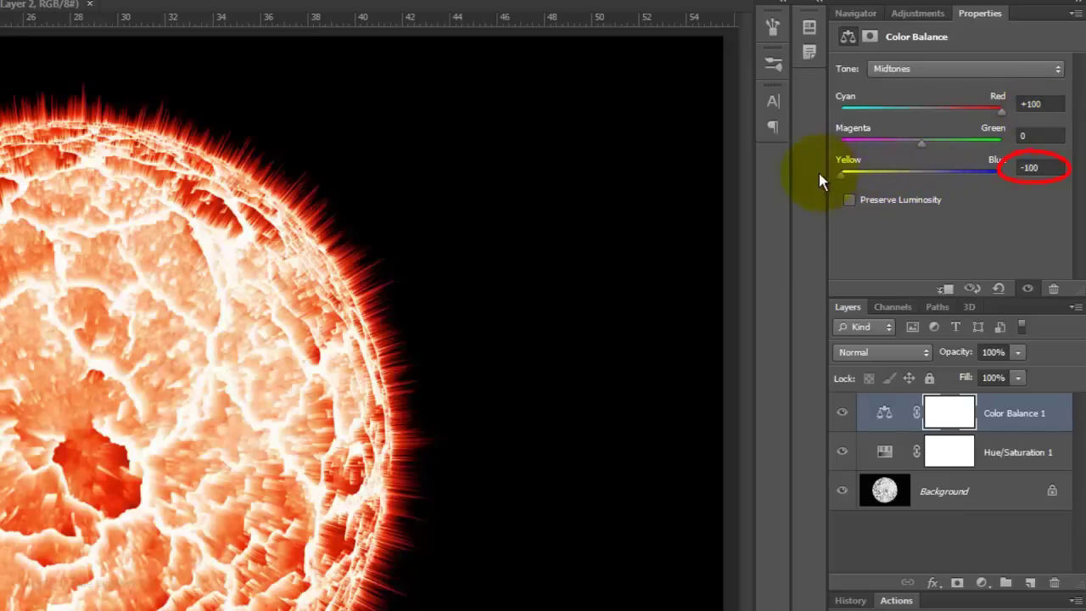
Set Color Balance highlights to Green 30 and Yellow -100, then hide the layer
click(927, 69)
click(924, 117)
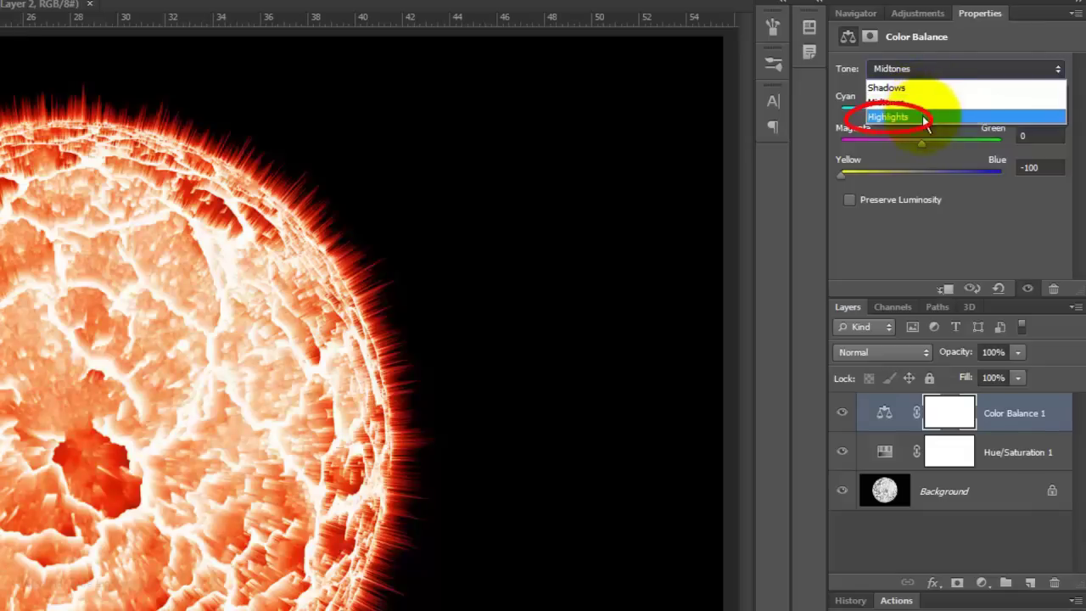
click(1036, 136)
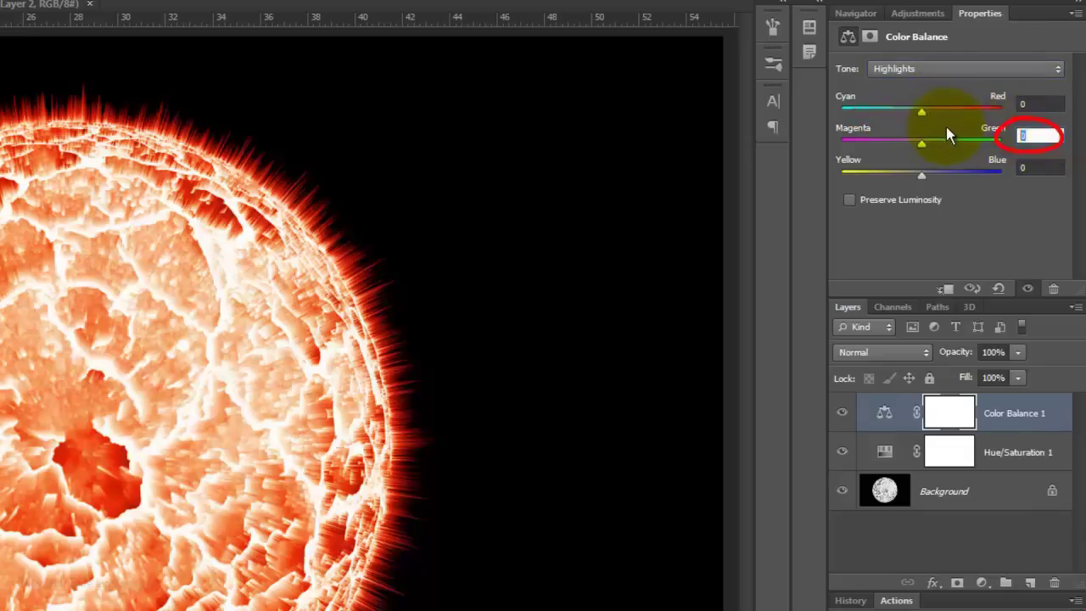
text(30)
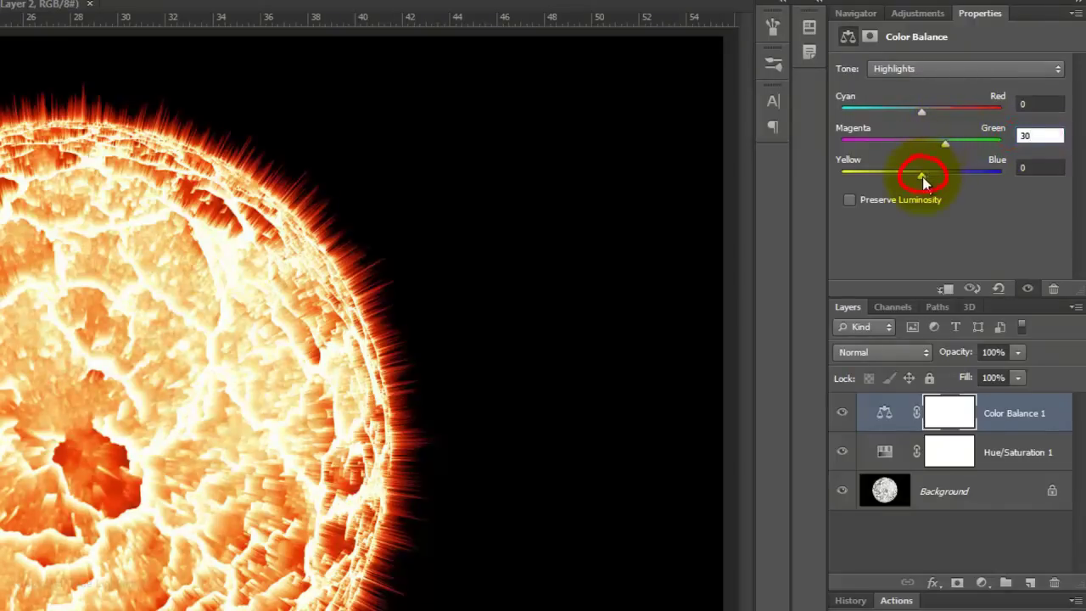
drag(922, 177, 780, 168)
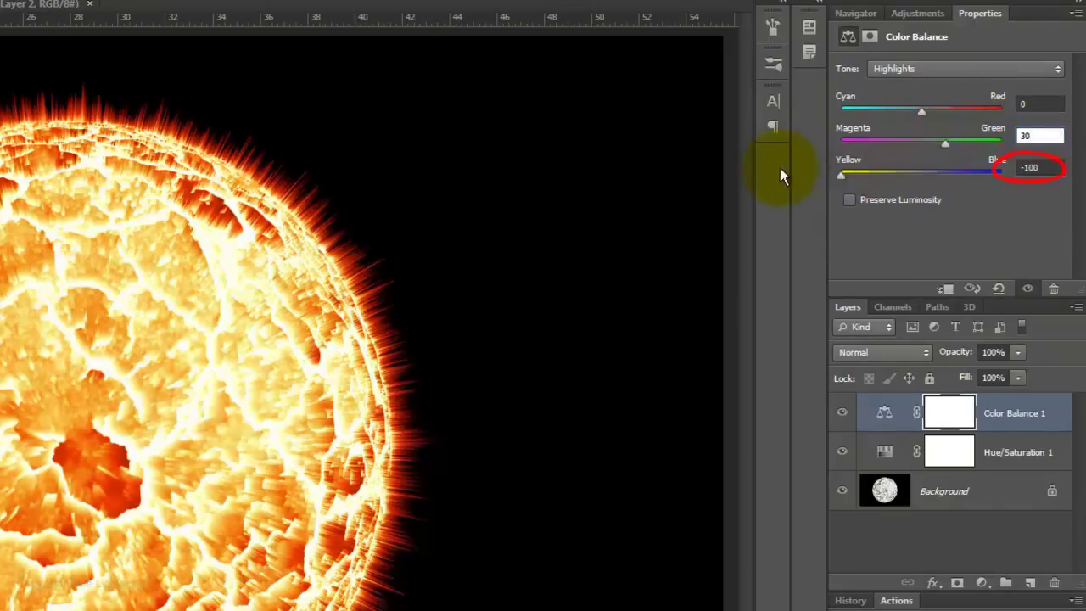
click(841, 412)
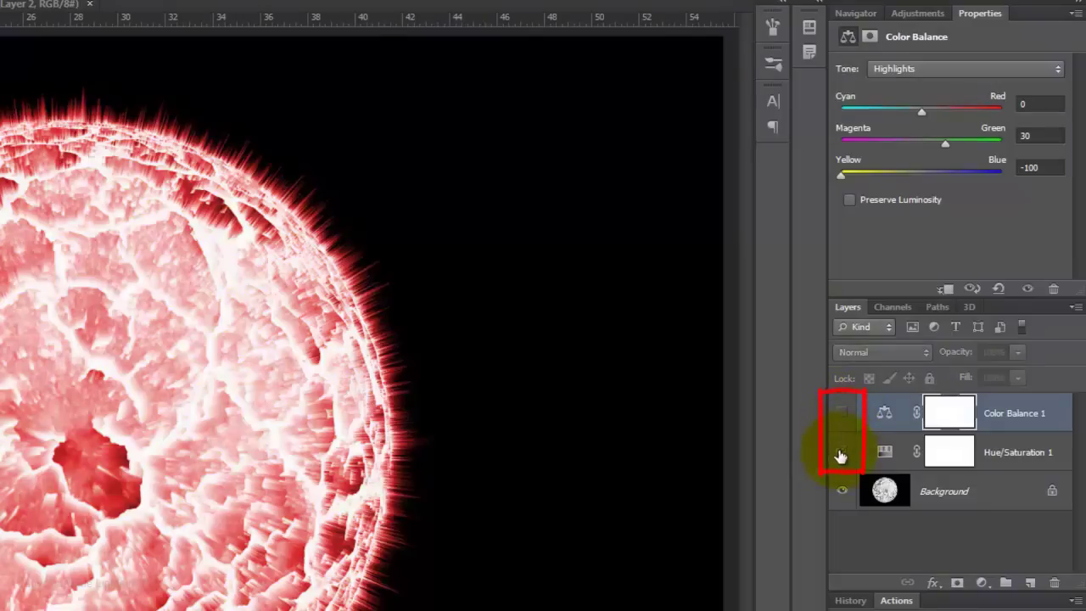
Hide Hue/Saturation, select Background, and load its channel brightness as a selection
click(840, 453)
click(882, 492)
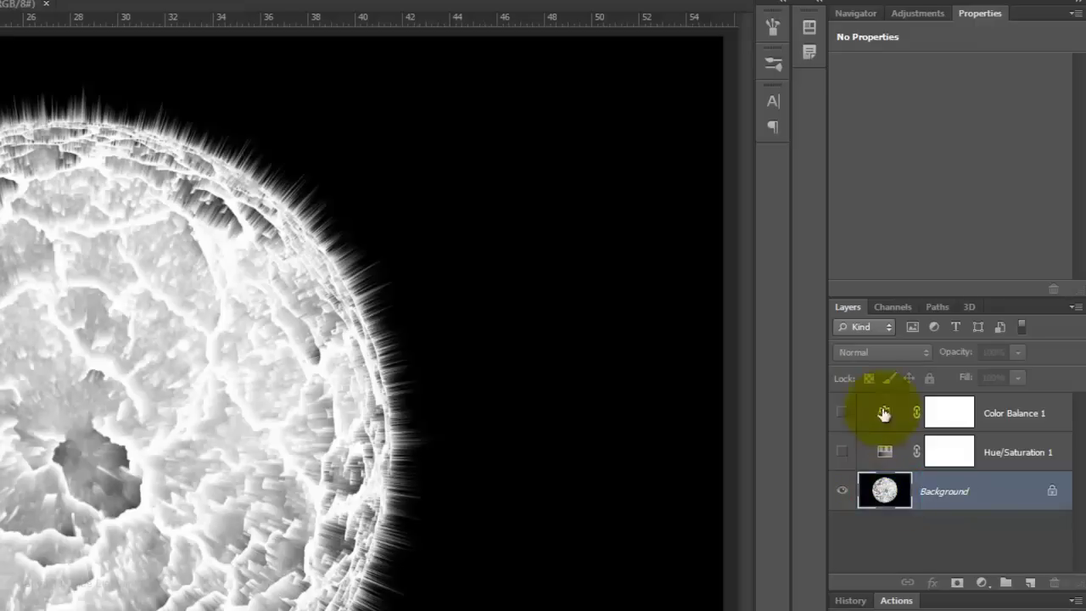
click(893, 307)
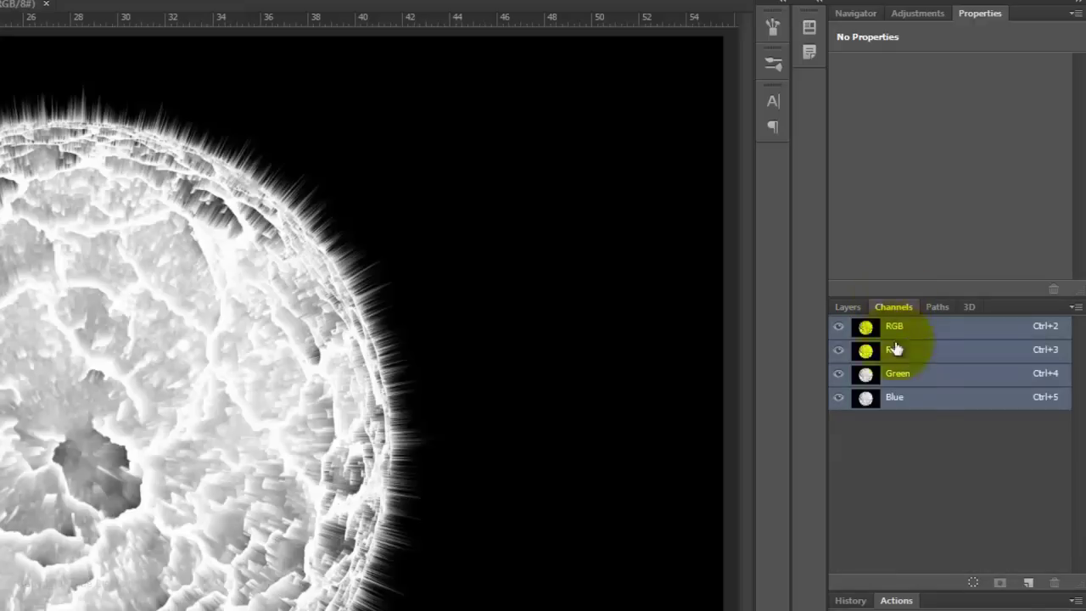
ctrl+click(972, 583)
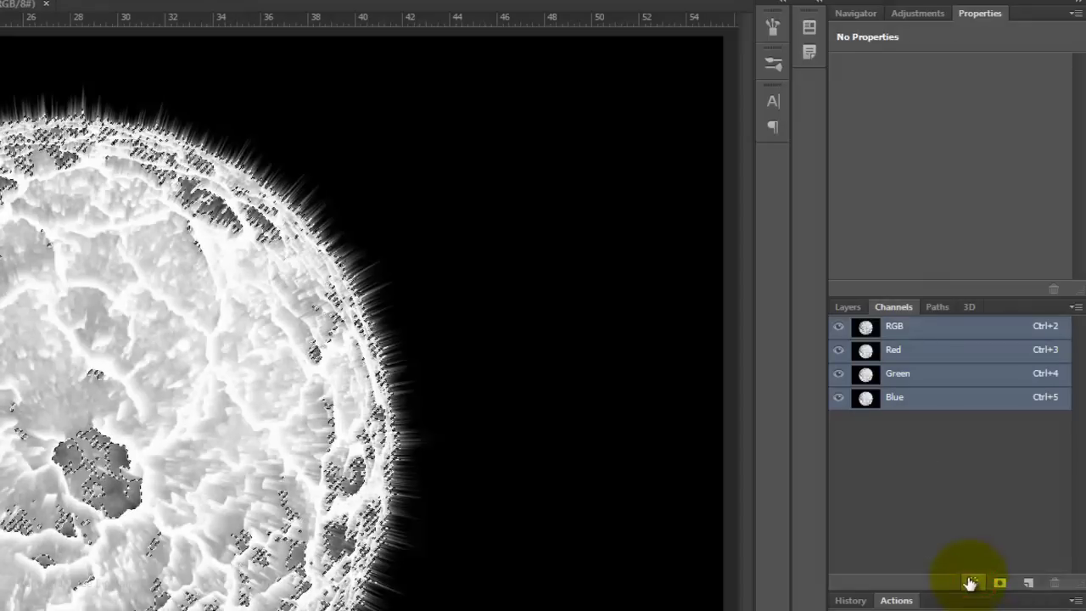
click(846, 307)
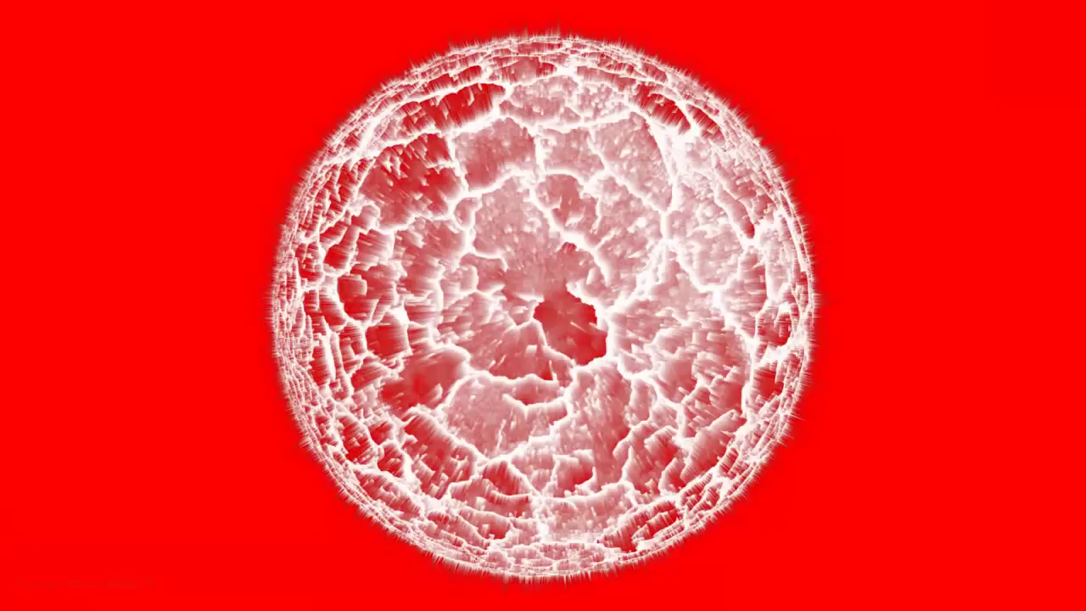
In Quick Mask, draw a circular marquee from the sphere's centre and feather it 20 pixels
click(553, 307)
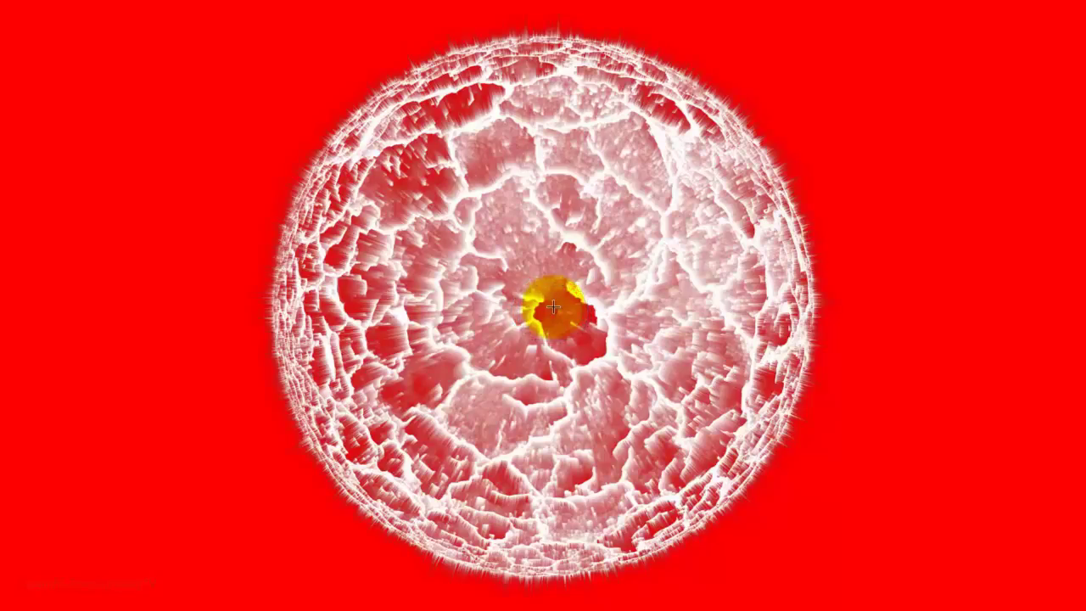
key(shift+alt)
drag(551, 310, 814, 2)
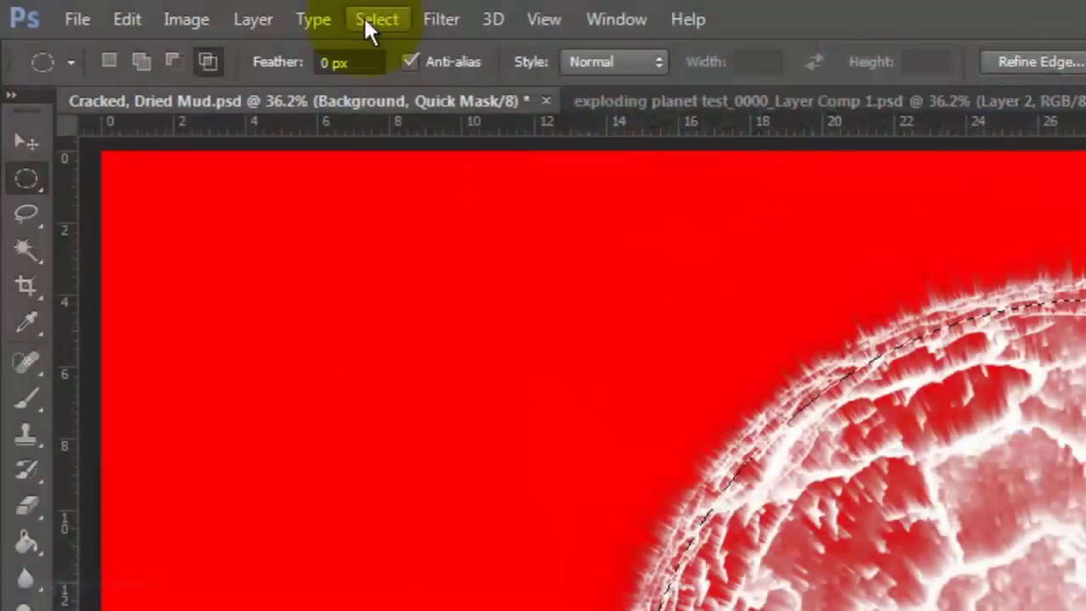
click(370, 18)
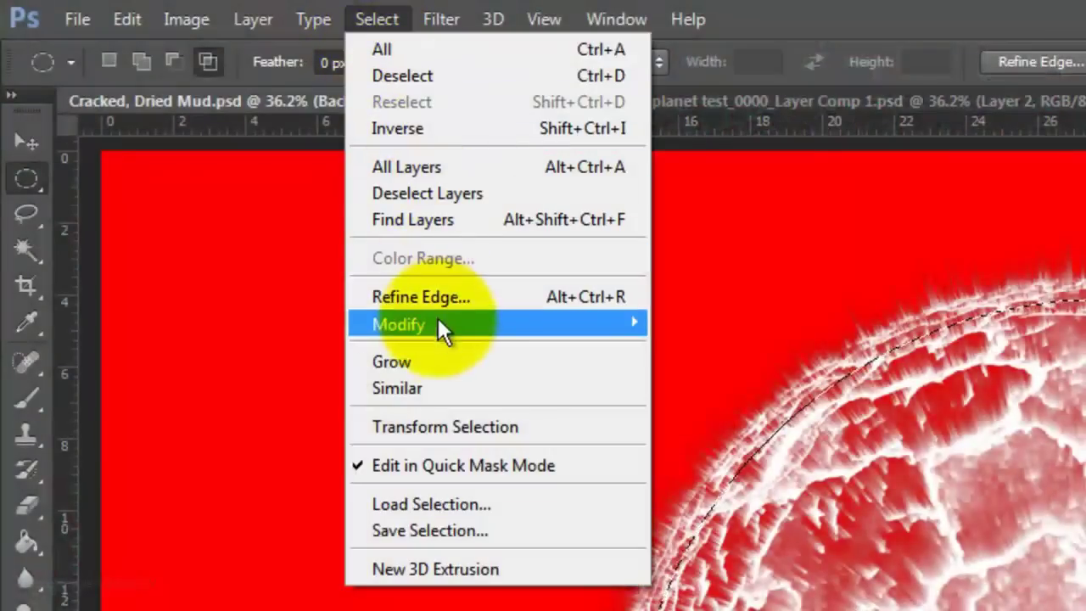
mouse_move(440, 326)
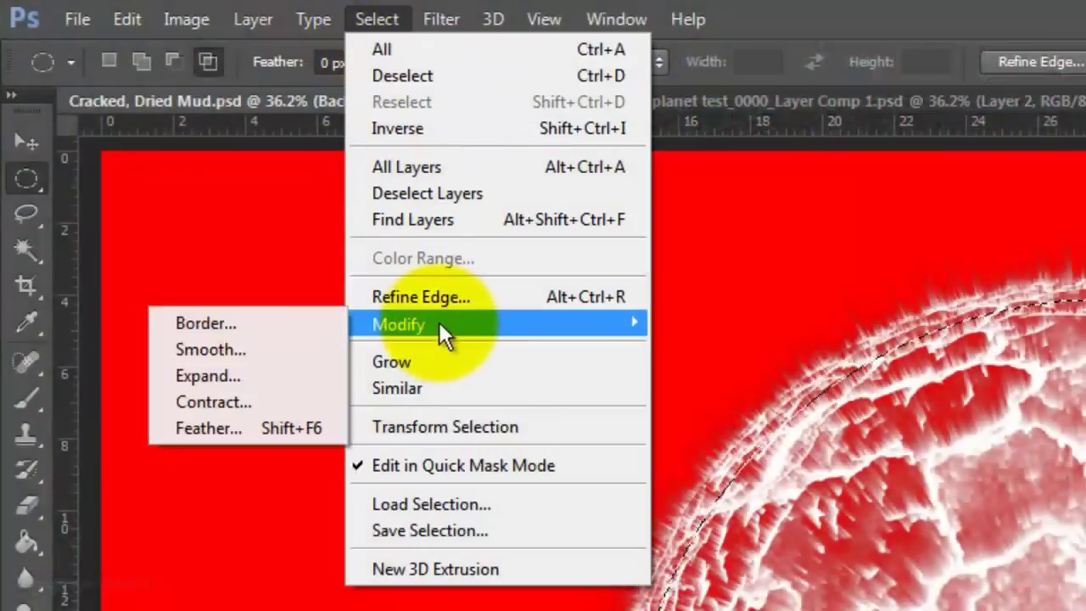
click(262, 425)
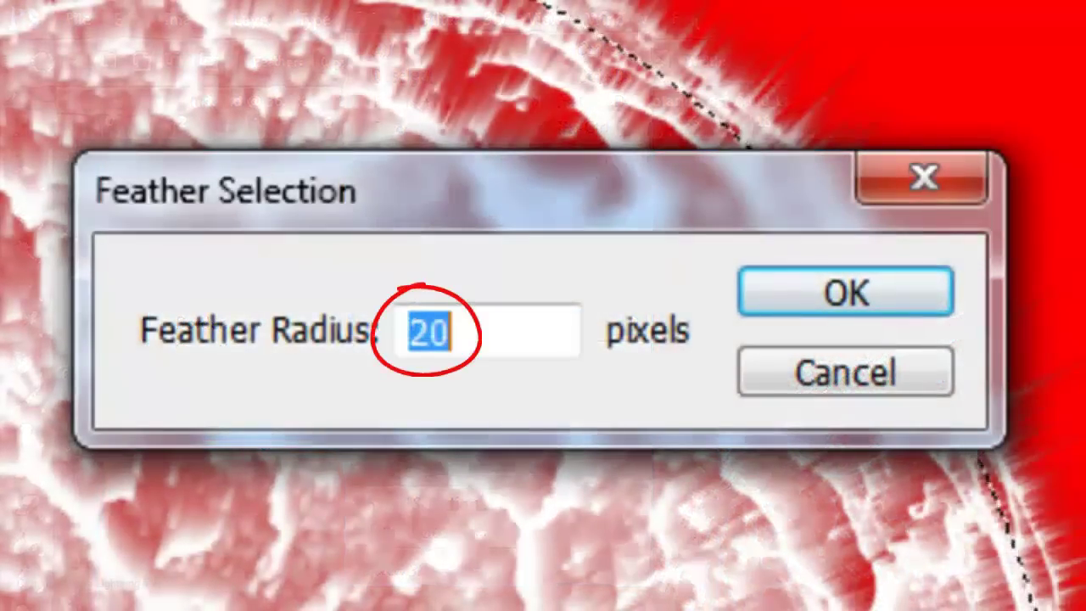
click(806, 301)
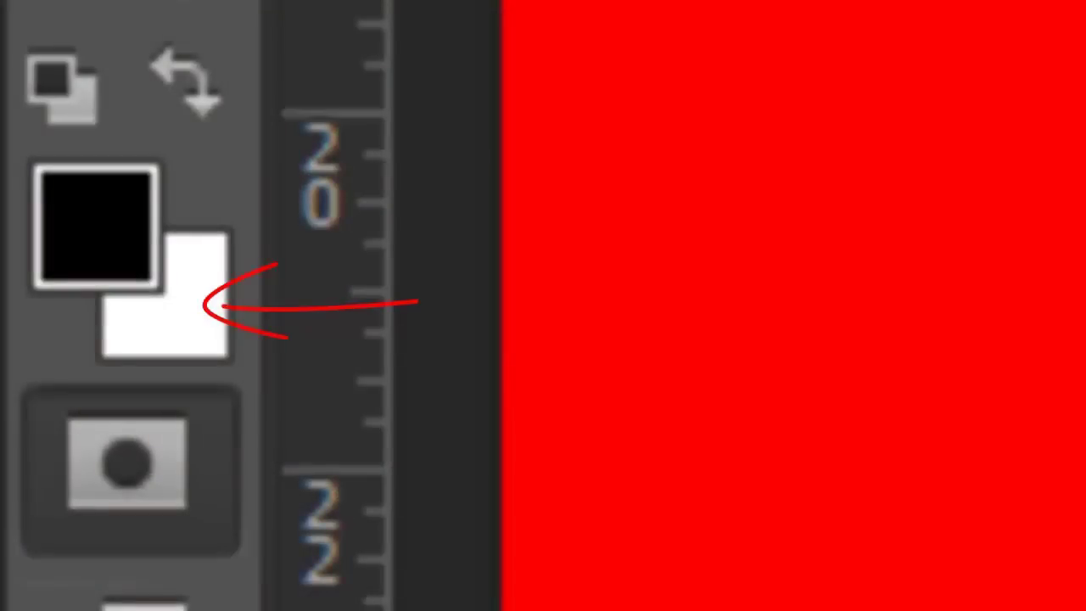
Fill the feathered circle white, deselect, exit Quick Mask, and copy the selected sun to Layer 1
key(ctrl+Delete)
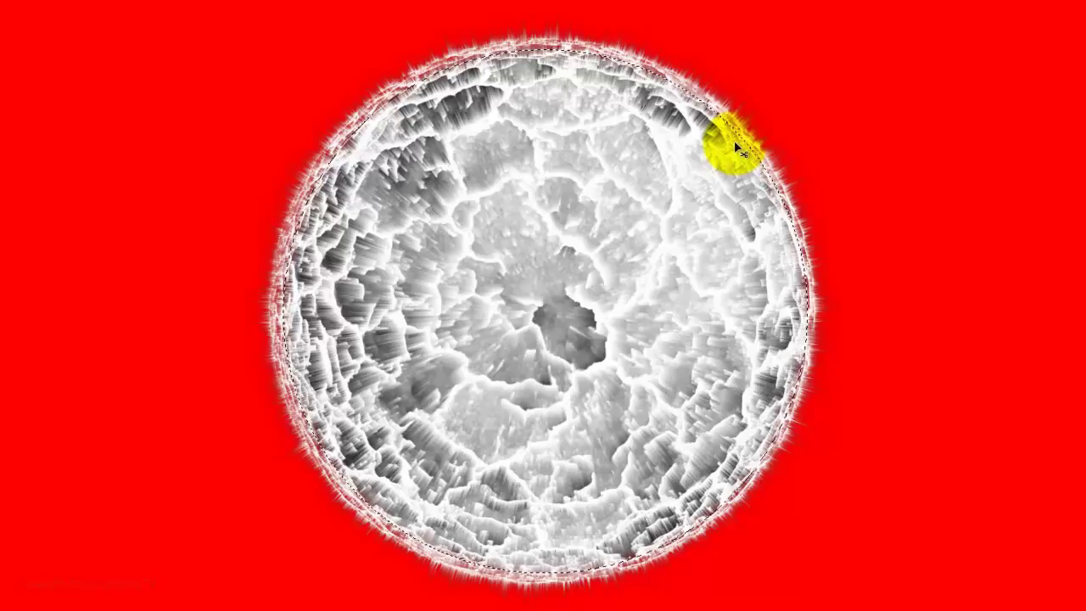
key(ctrl+d)
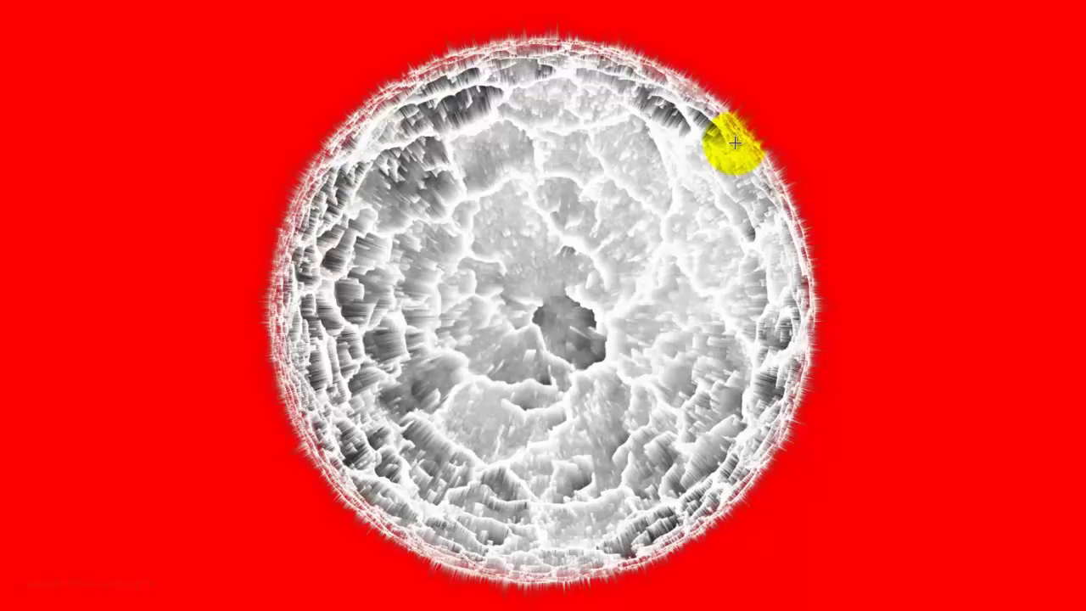
key(q)
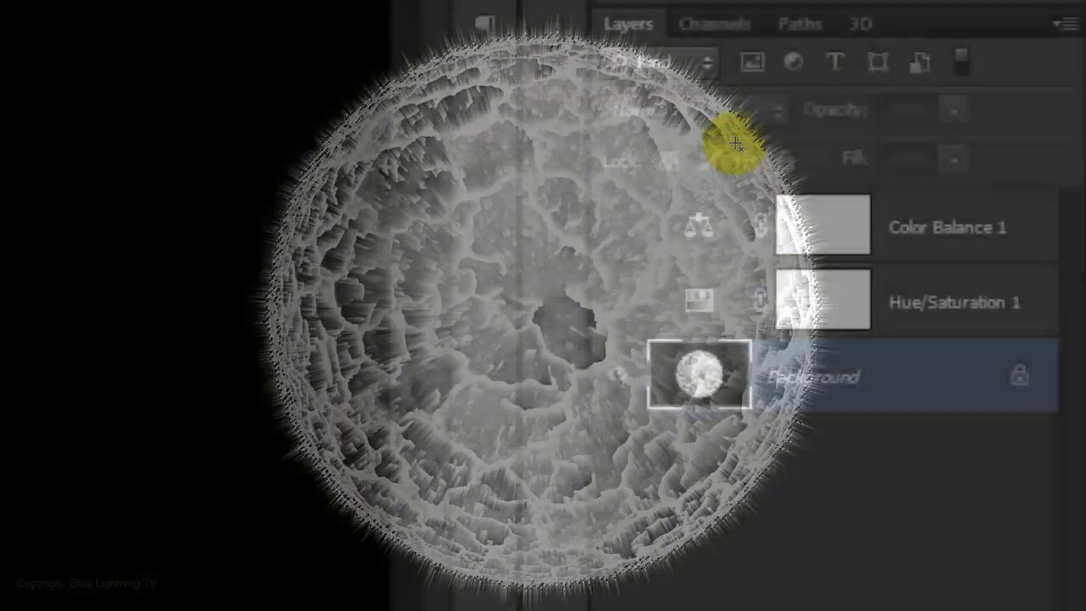
key(ctrl+j)
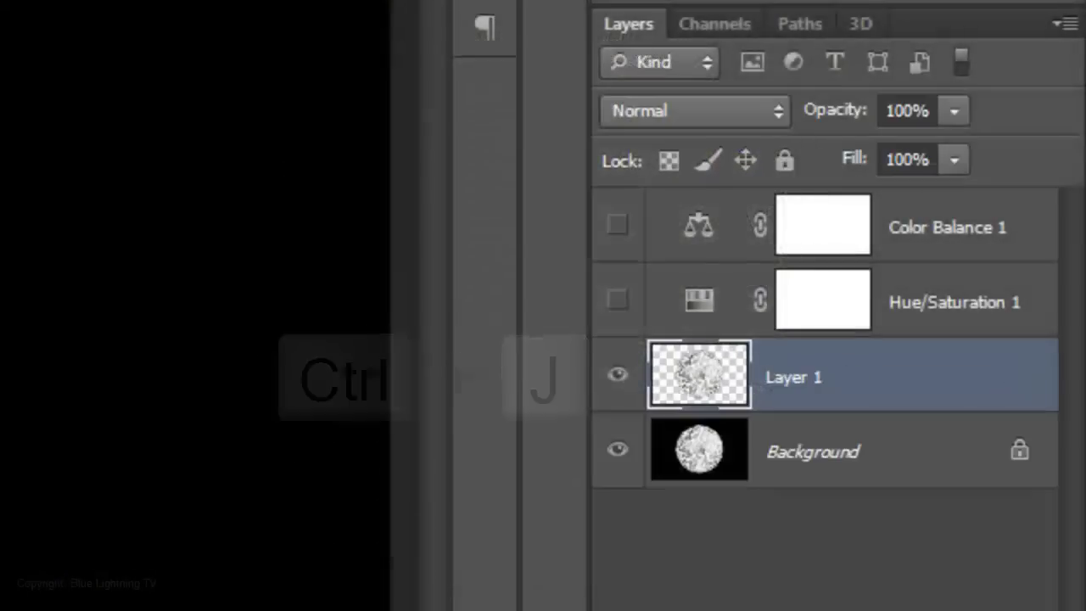
Duplicate the planet layer, show Hue/Saturation 1 and Color Balance 1, and select Layer 1 copy
key(ctrl+j)
key(ctrl+j)
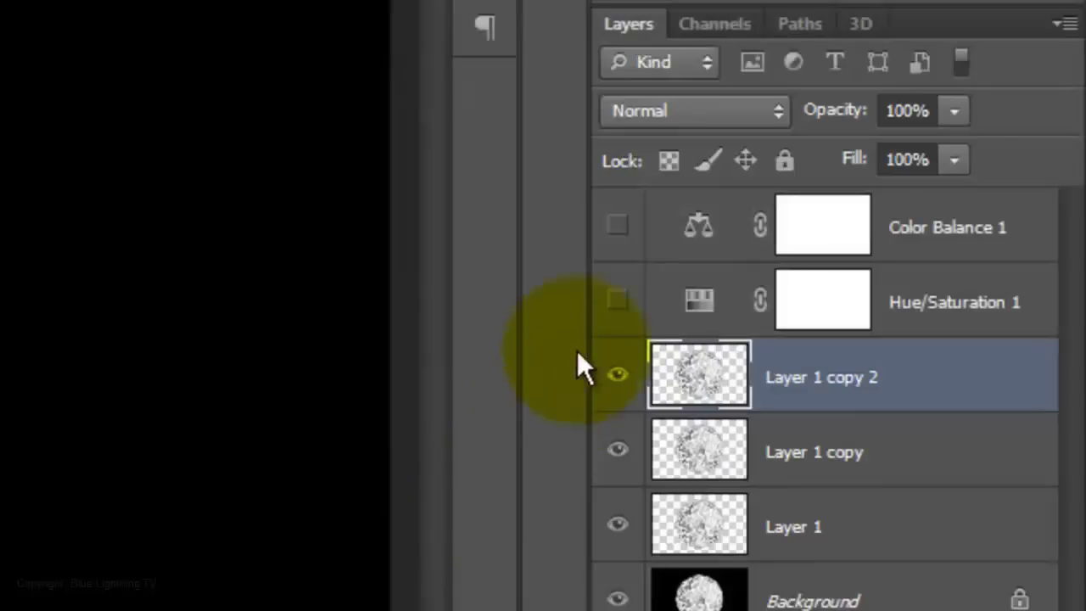
click(622, 303)
click(623, 228)
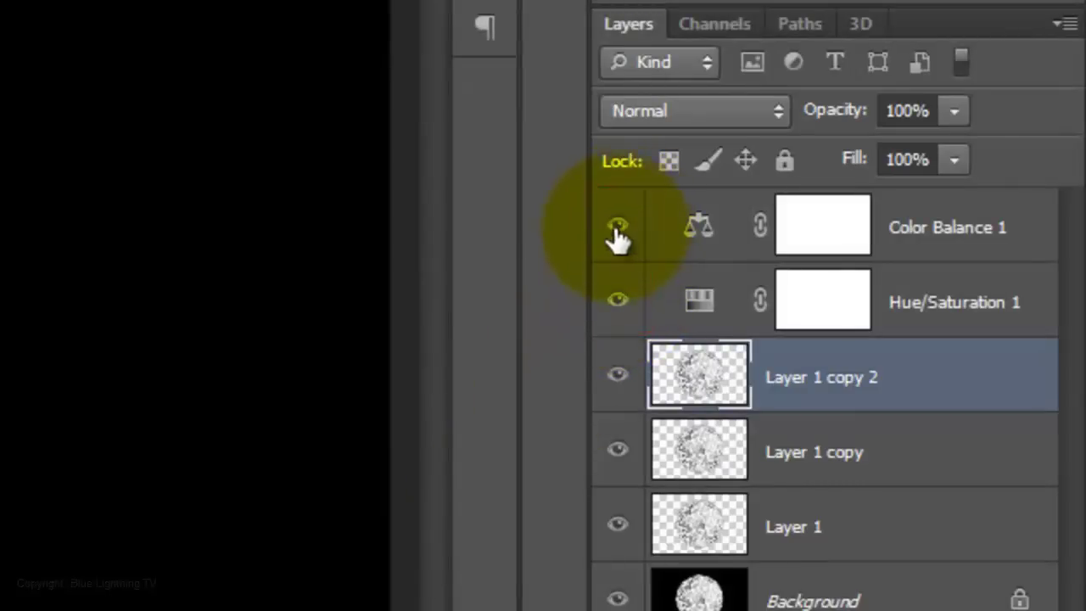
click(701, 458)
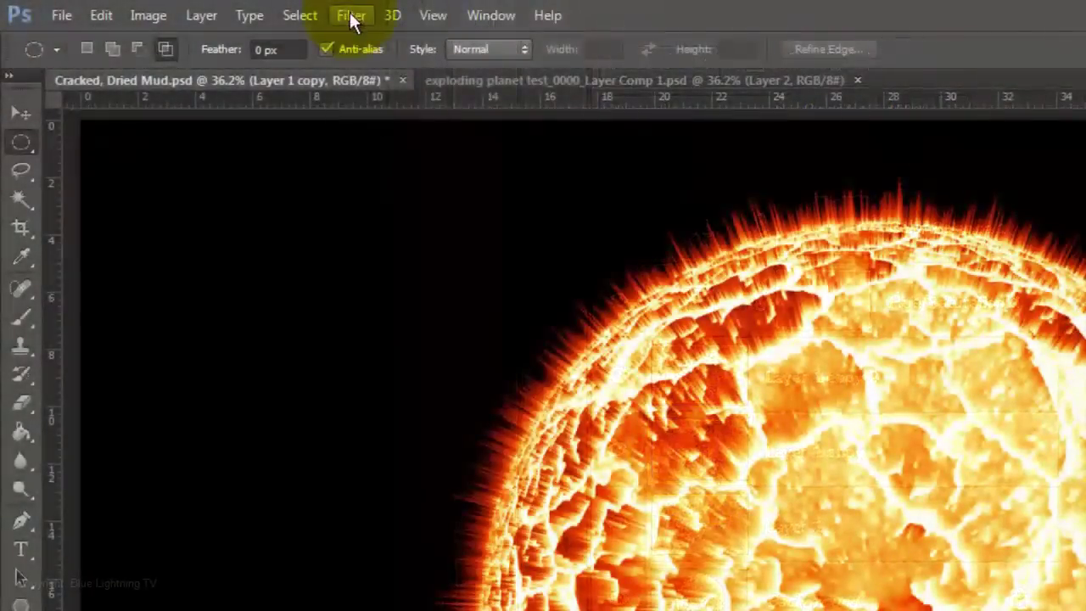
Give Layer 1 copy a Zoom Radial Blur (amount 100, Draft) and 30% opacity
click(353, 18)
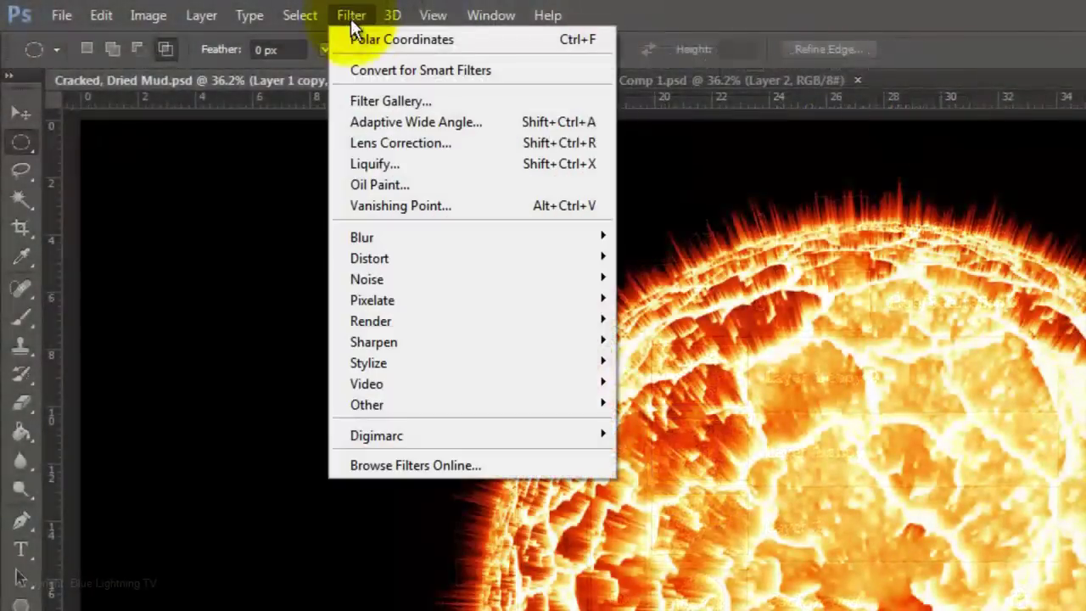
mouse_move(375, 237)
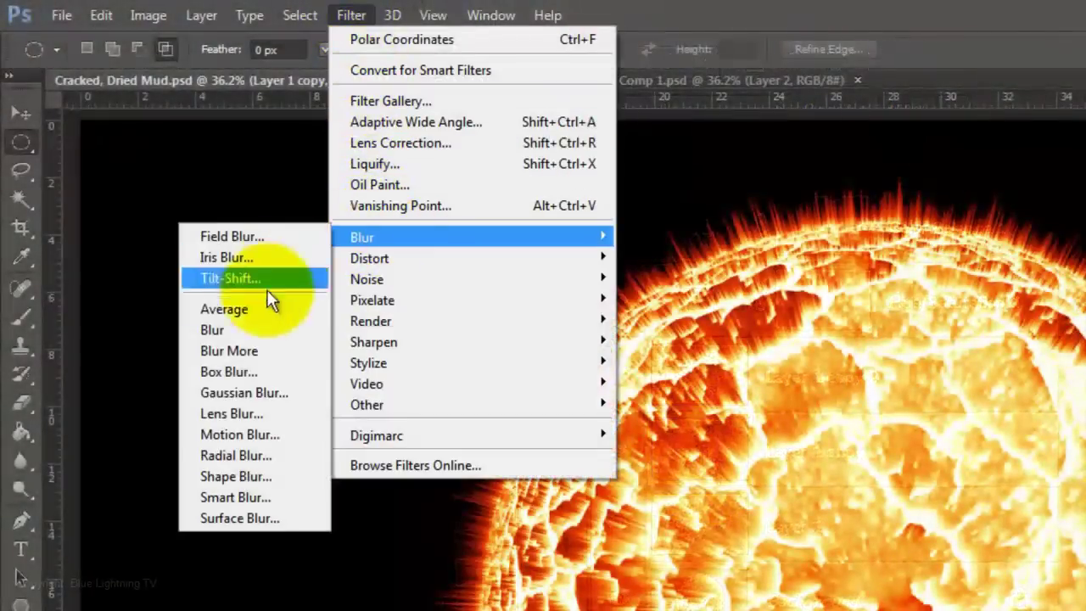
click(236, 455)
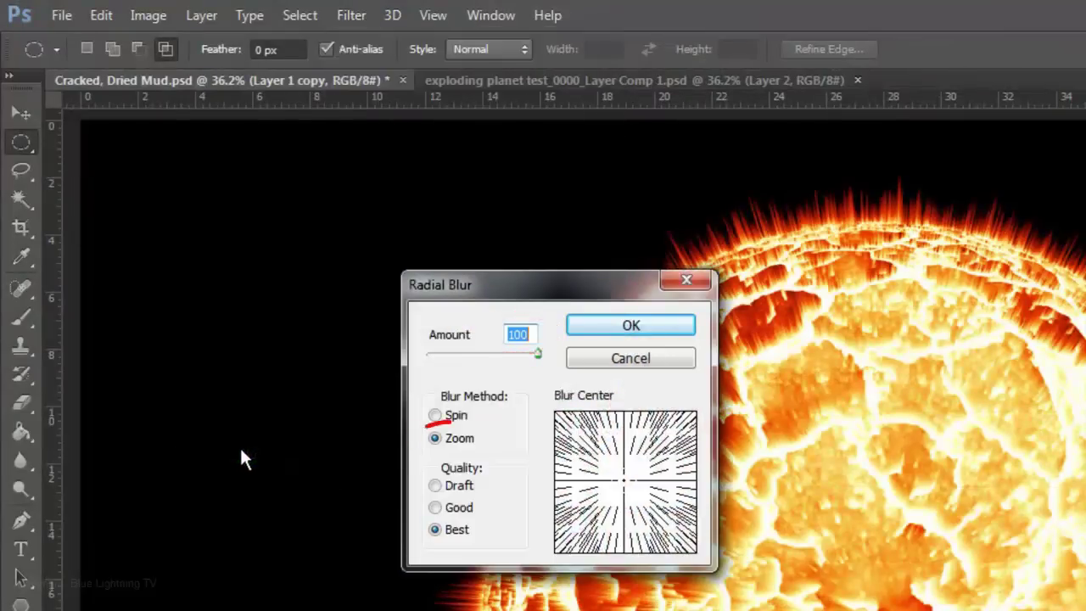
click(435, 485)
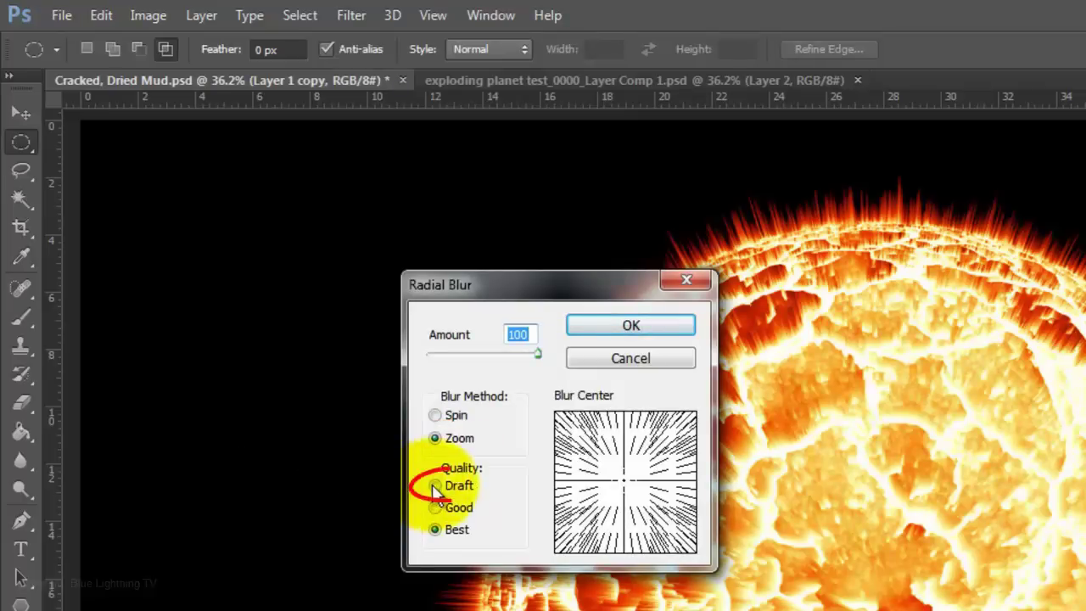
click(628, 324)
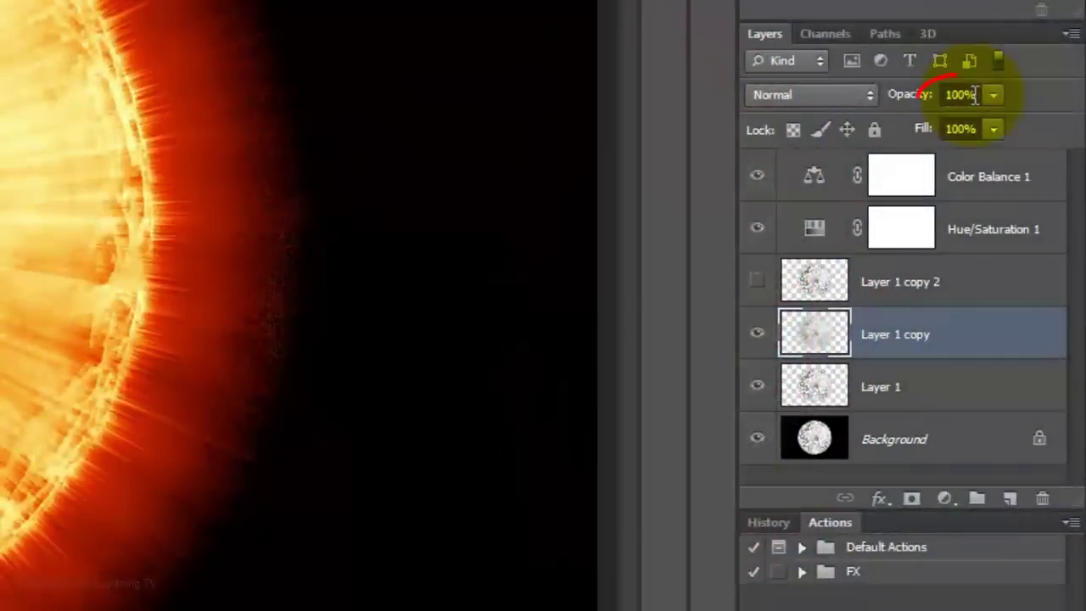
drag(920, 94, 889, 95)
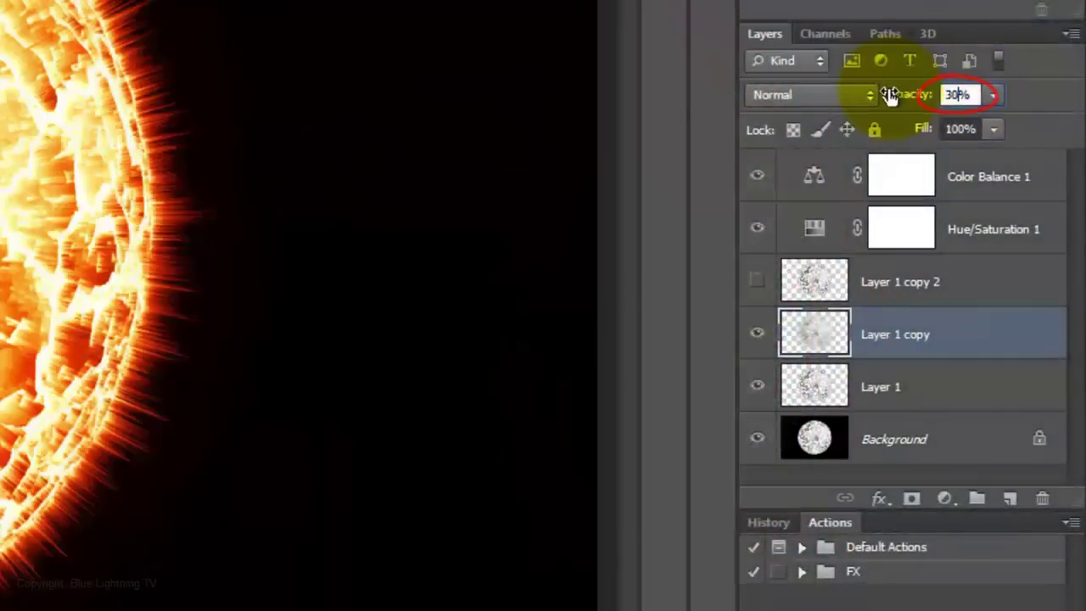
Set Layer 1 copy to Hard Light, then set Layer 1 to 20% opacity in Dissolve mode
click(837, 95)
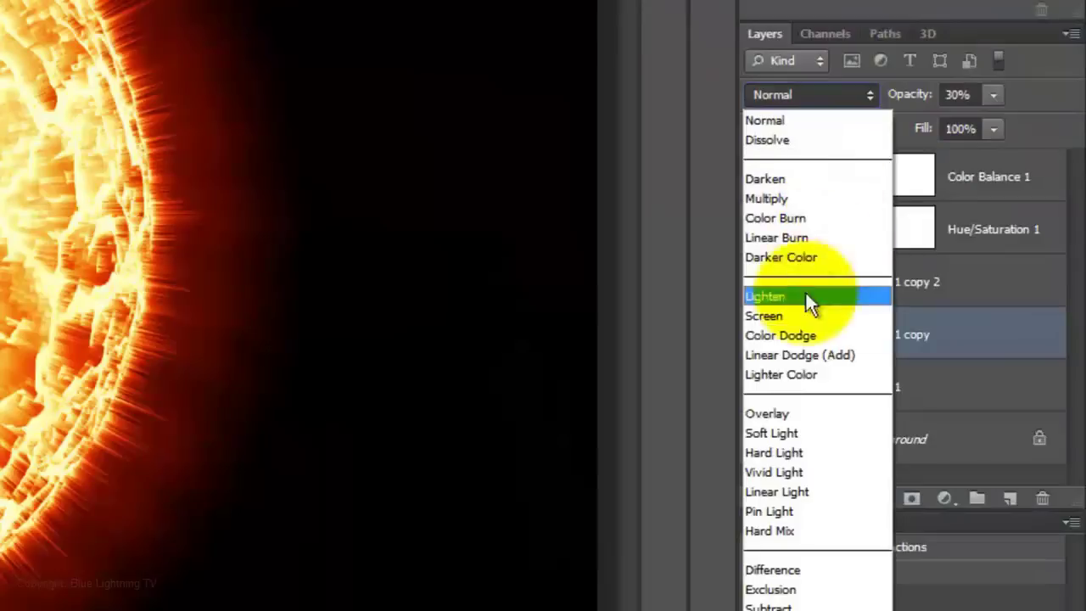
click(785, 453)
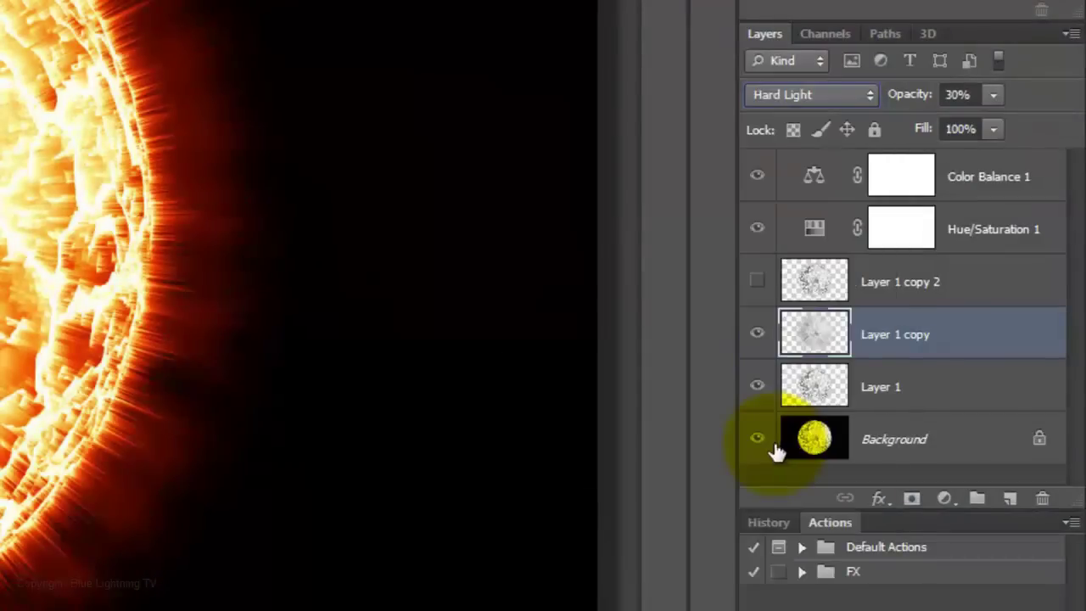
click(812, 384)
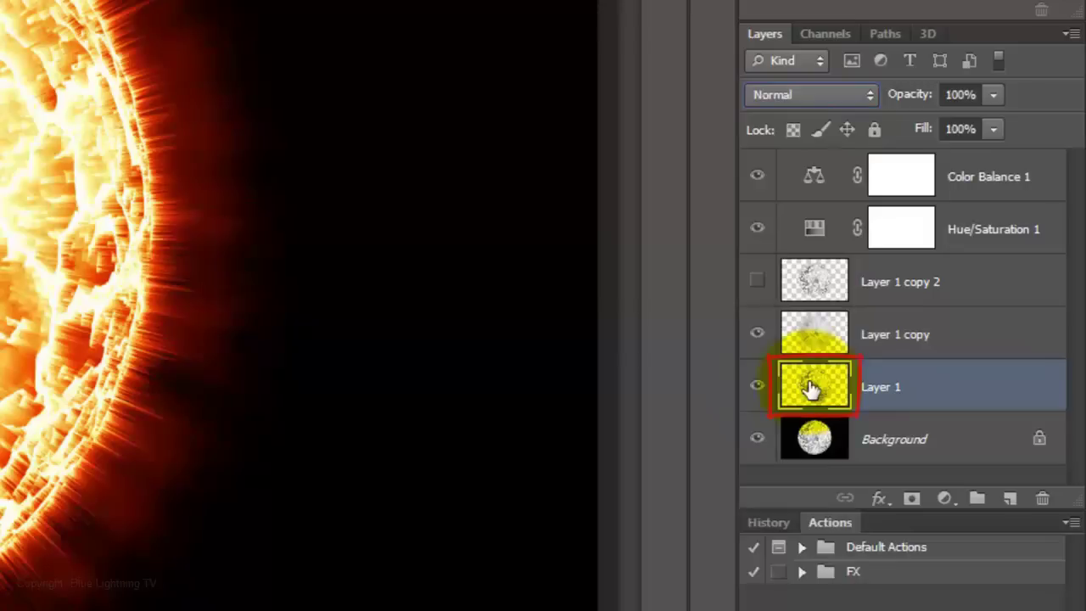
click(971, 95)
text(20)
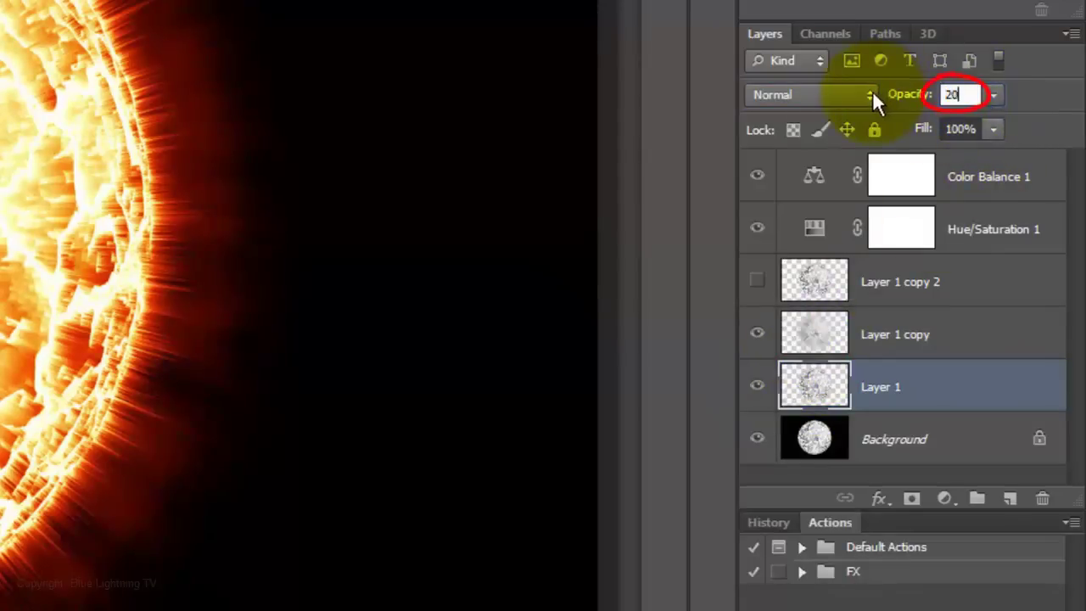
key(Return)
click(869, 95)
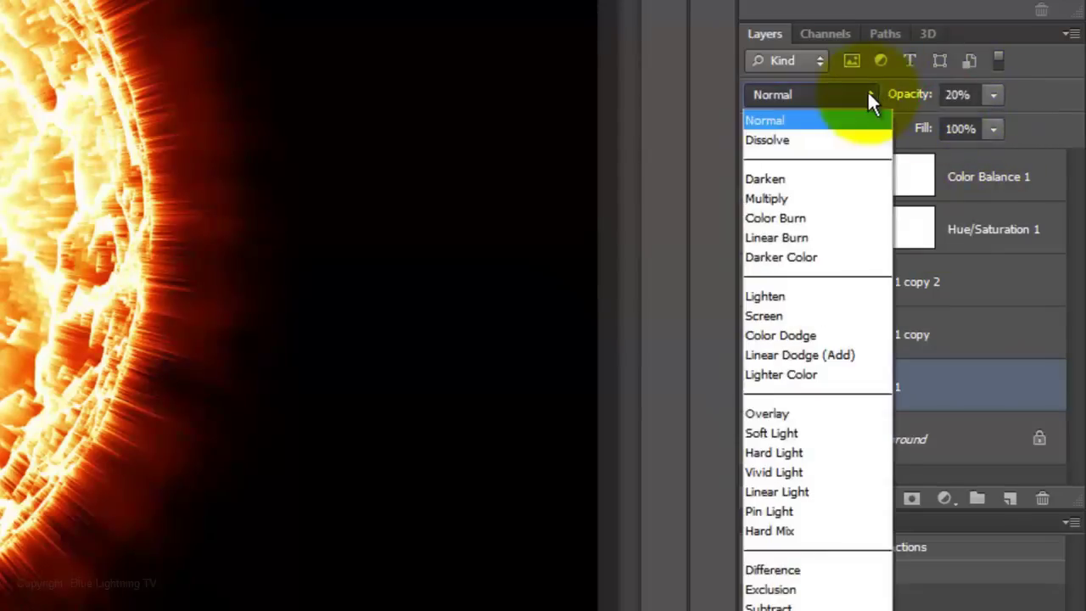
click(852, 136)
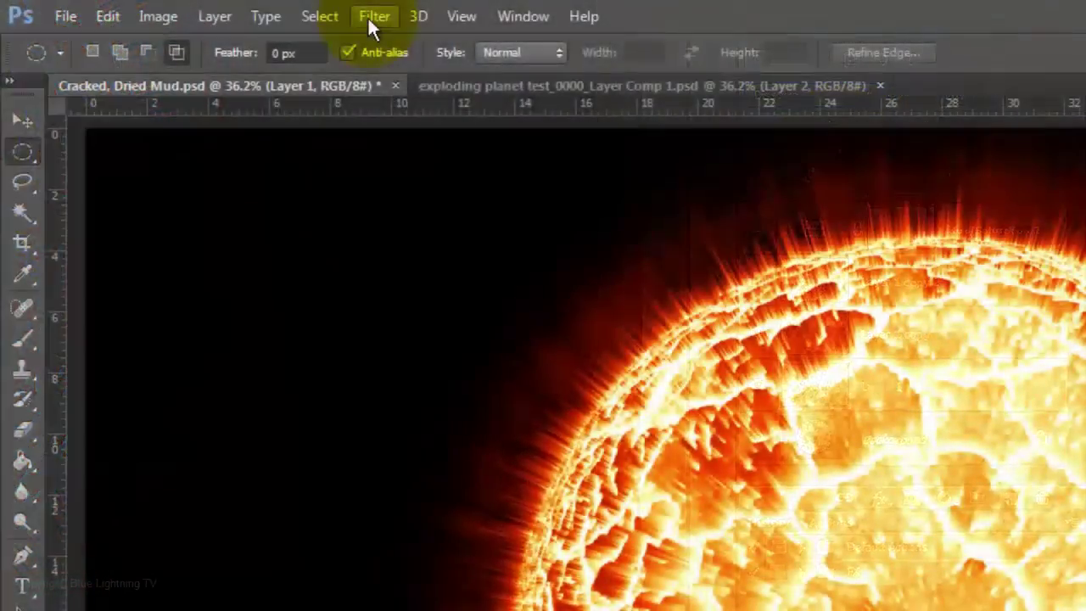
click(371, 17)
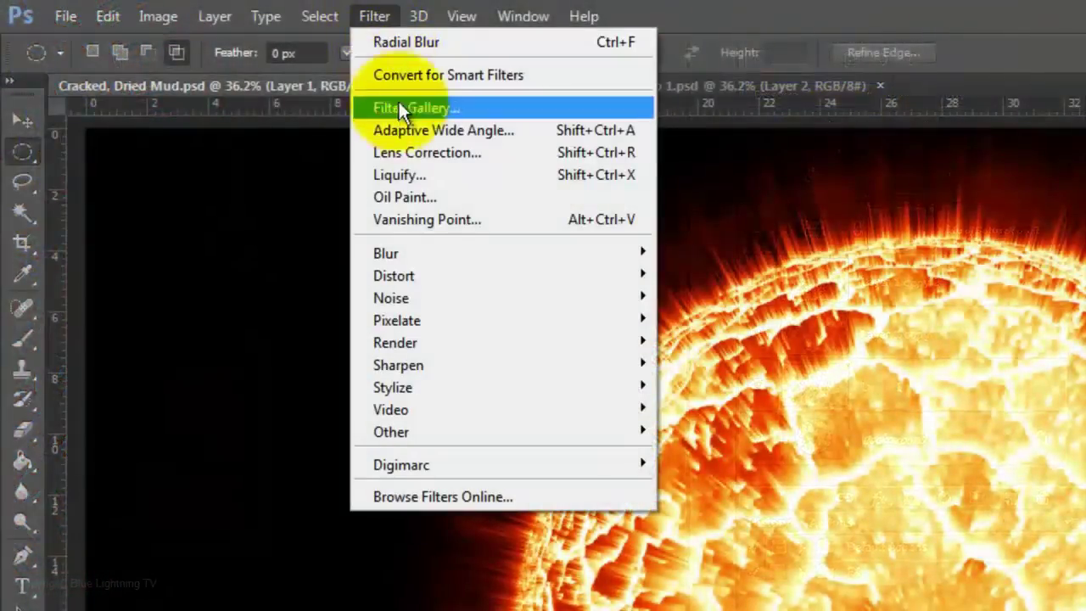
Apply a Zoom Radial Blur at amount 25, Best quality, to the Dissolve Layer 1
mouse_move(396, 241)
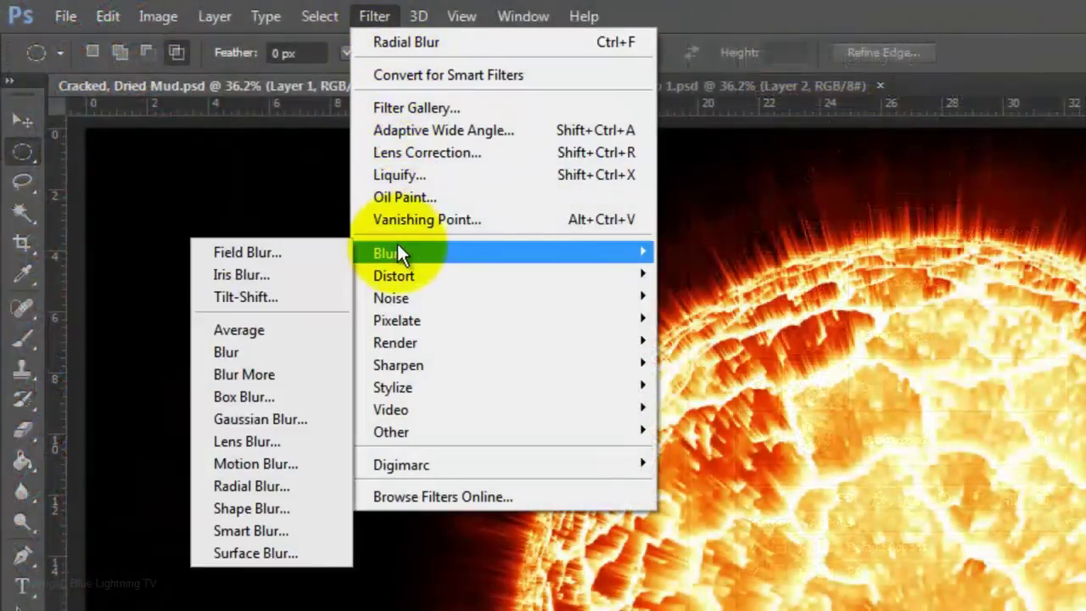
click(269, 482)
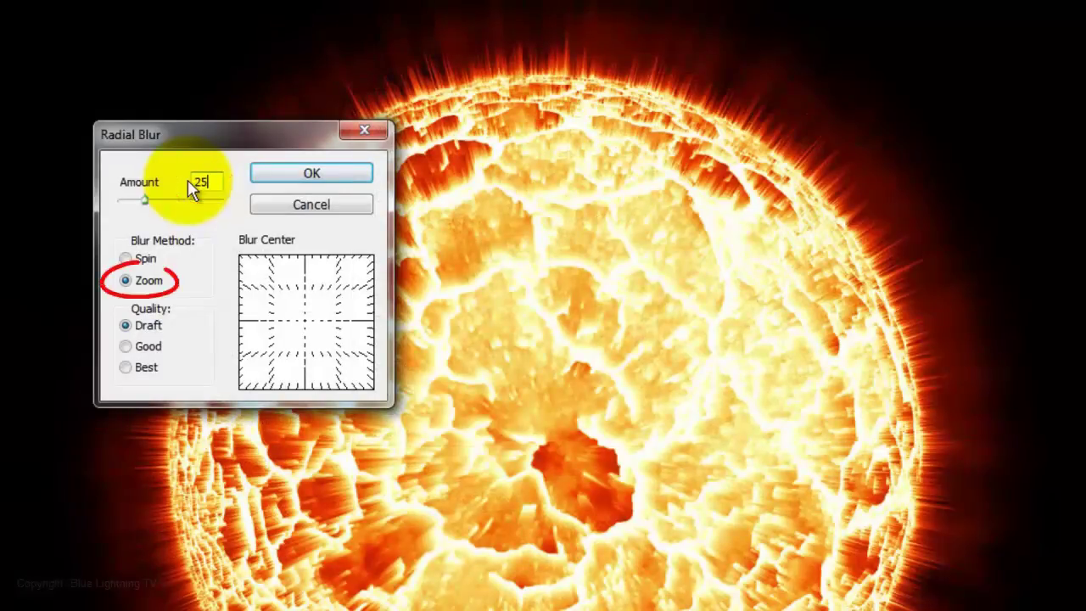
click(126, 368)
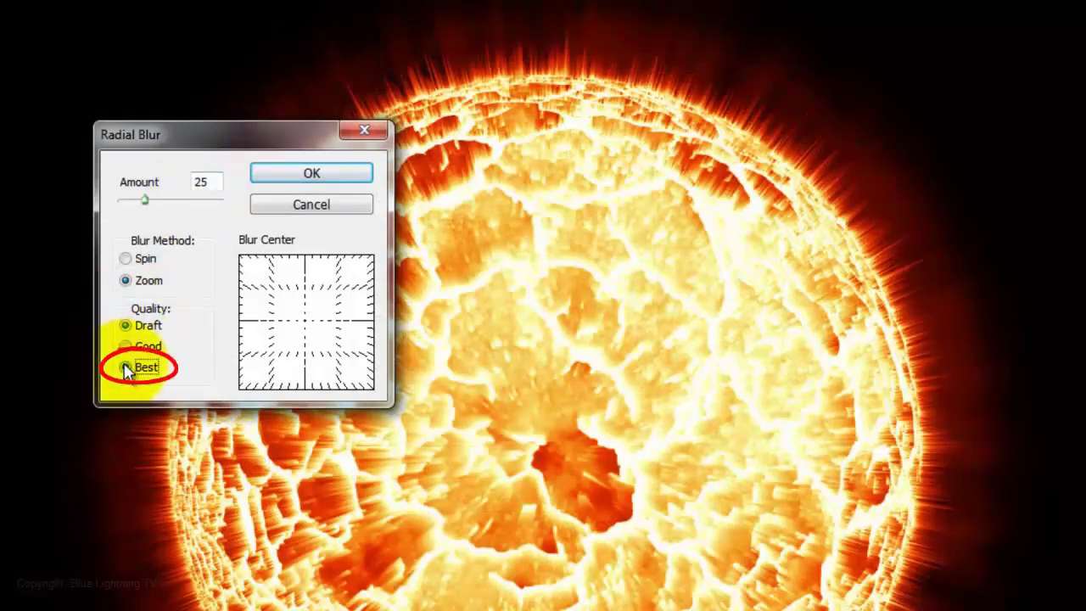
click(305, 172)
key(ctrl+f)
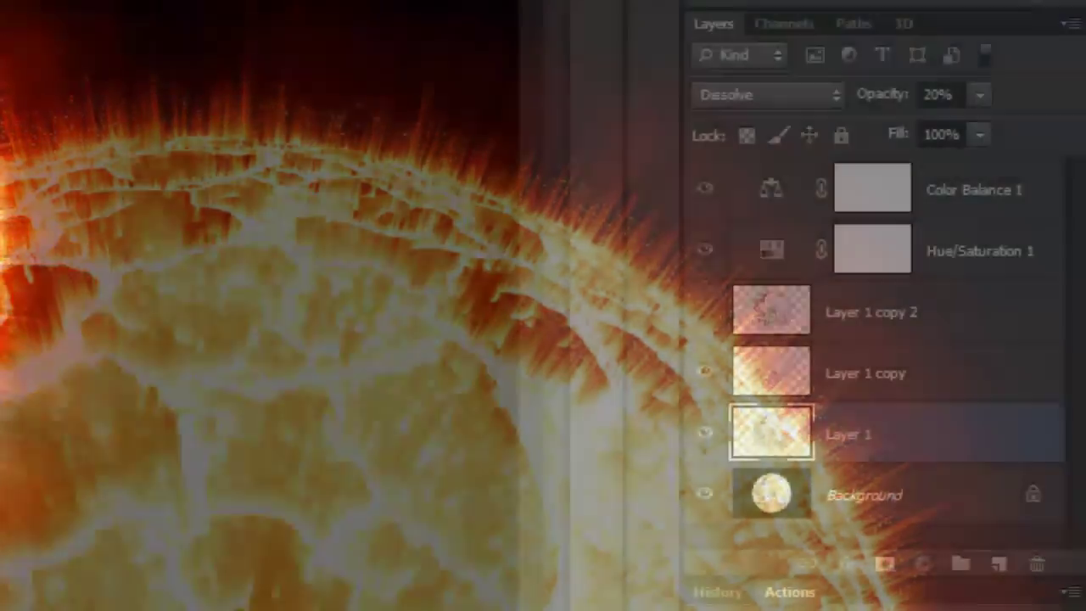
Rename Layer 1, Layer 1 copy and Layer 1 copy 2 to DISSOLVE, RADIAL BLUR, ORIGINAL; show ORIGINAL
double_click(851, 433)
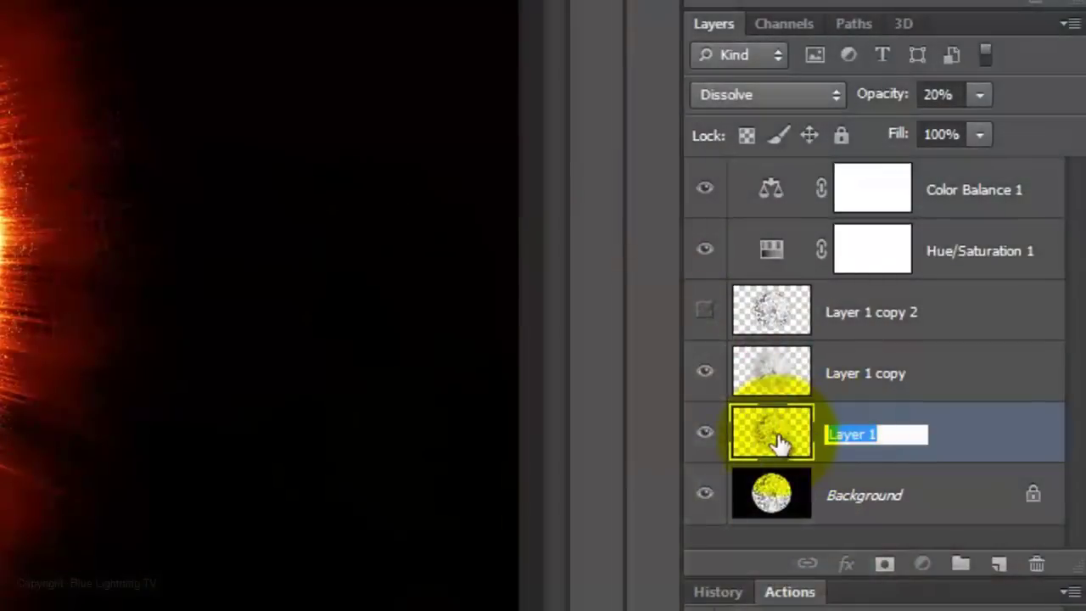
text(DISSOL)
text(VE)
key(Return)
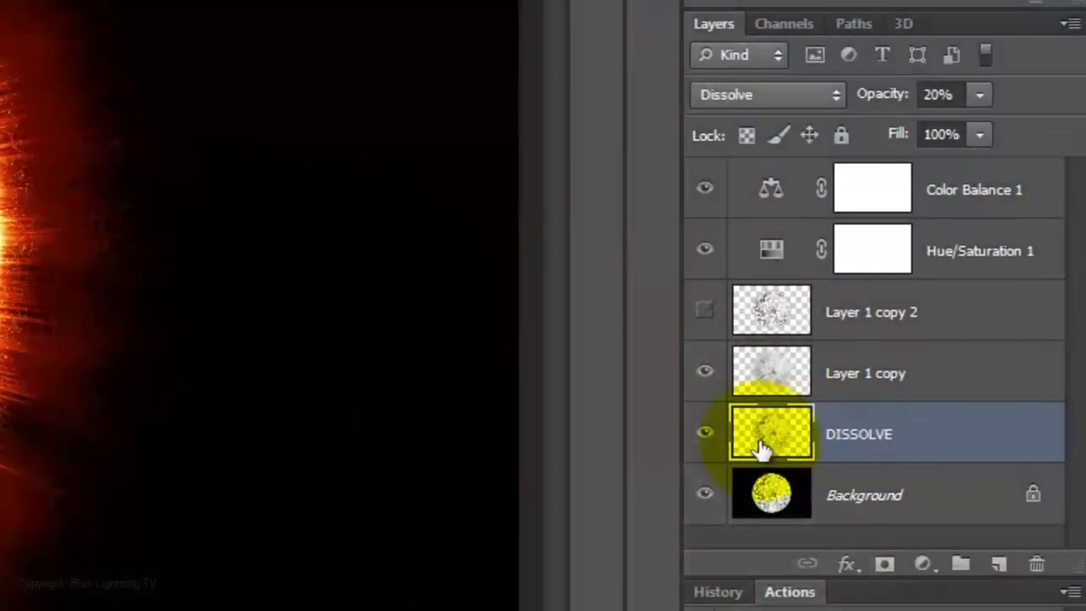
double_click(827, 373)
text(RADIAL BL)
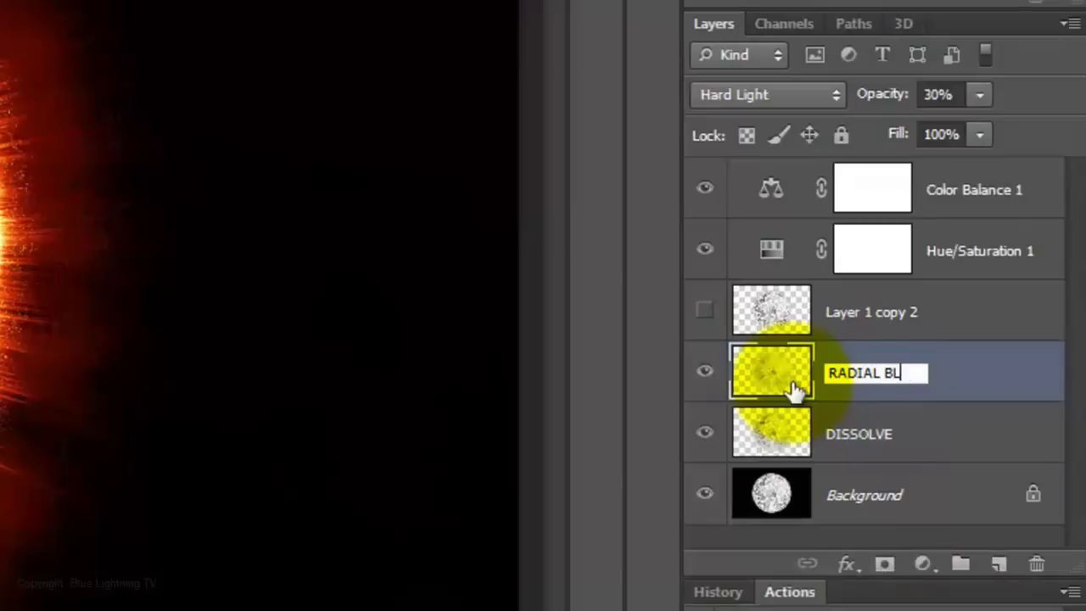
text(UR)
key(Return)
double_click(788, 312)
text(ORIG)
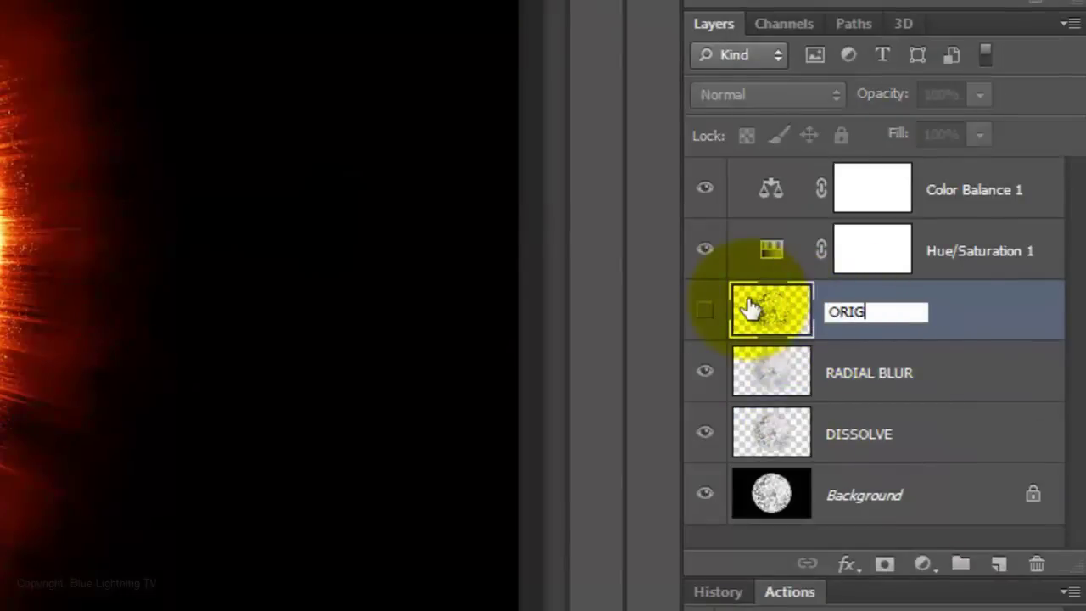
text(INAL)
key(Return)
click(704, 312)
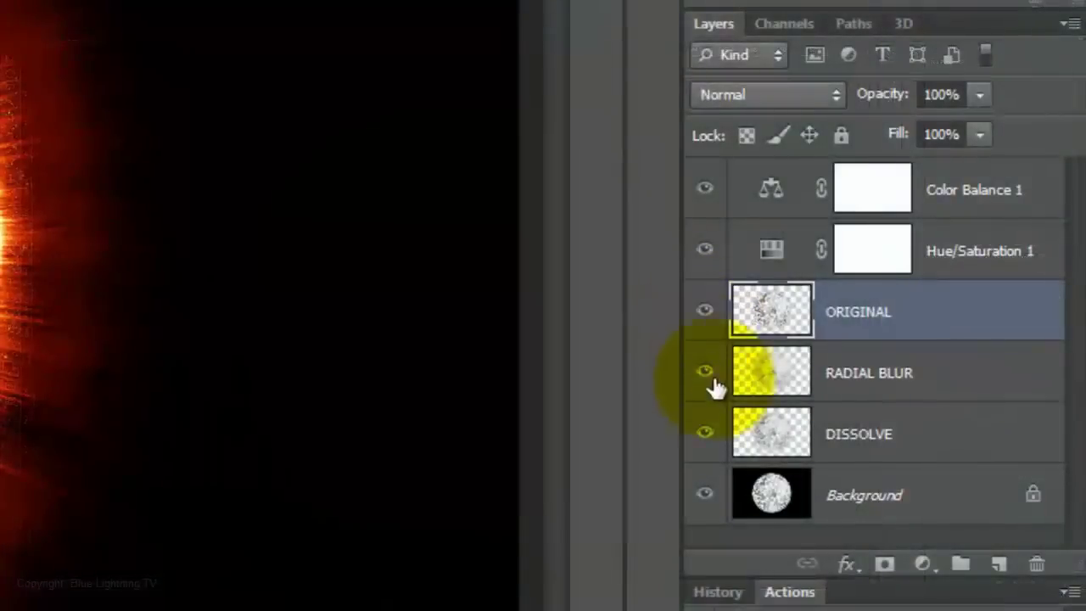
Fill the Background layer with black and duplicate it
click(768, 493)
key(alt+Delete)
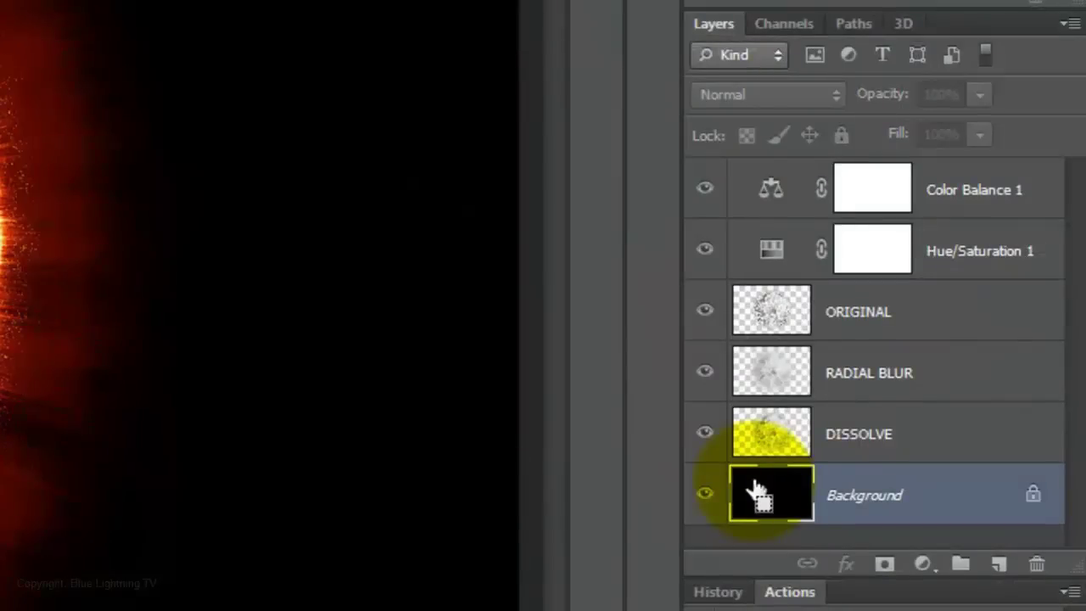
key(ctrl+j)
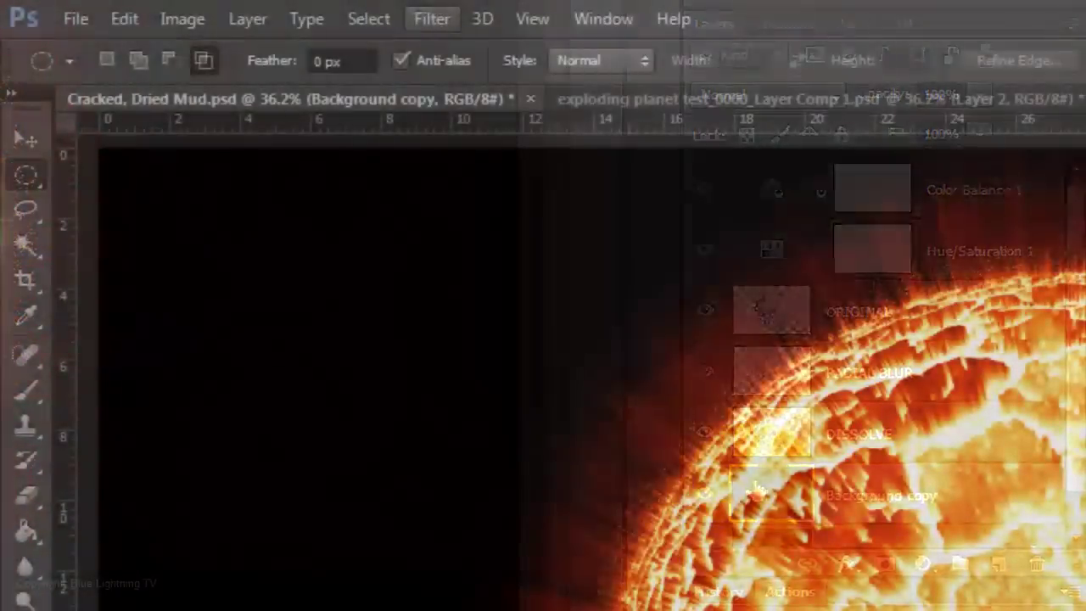
Render Clouds on Background copy, then apply Difference Clouds three times
click(431, 19)
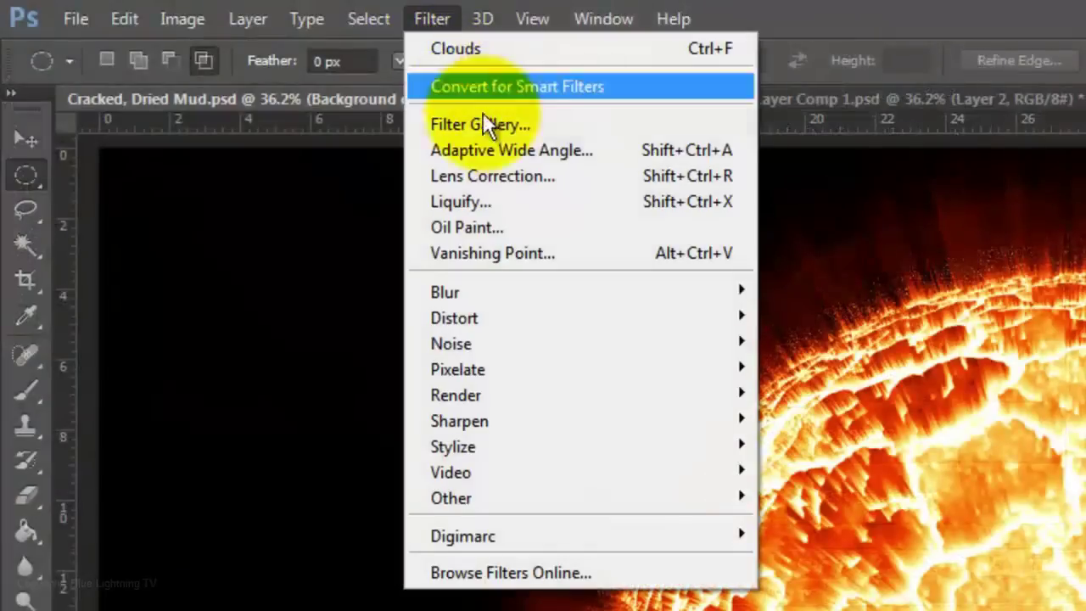
mouse_move(488, 395)
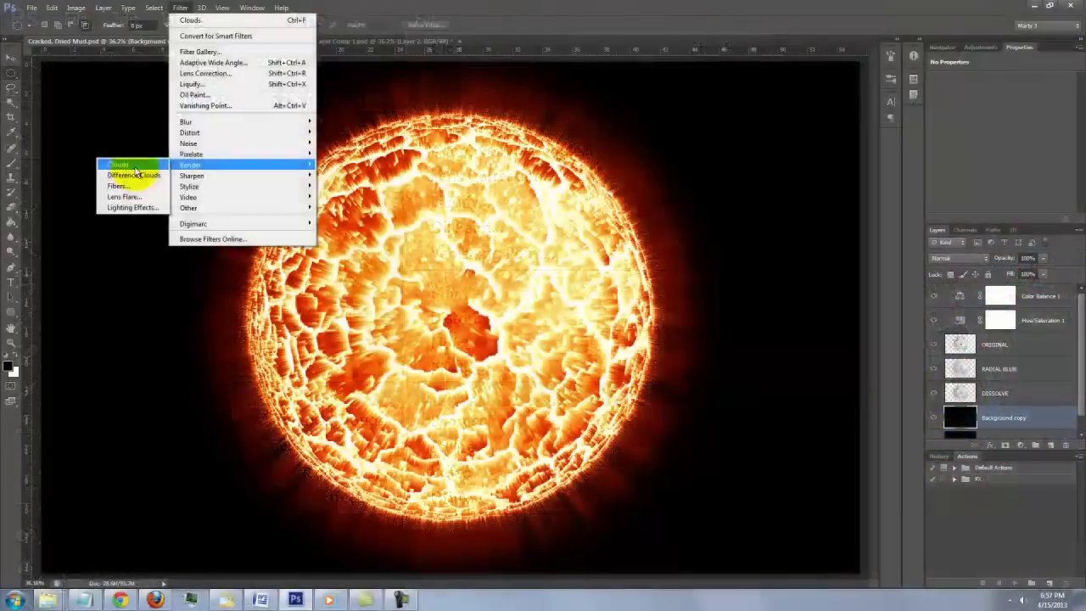
click(322, 399)
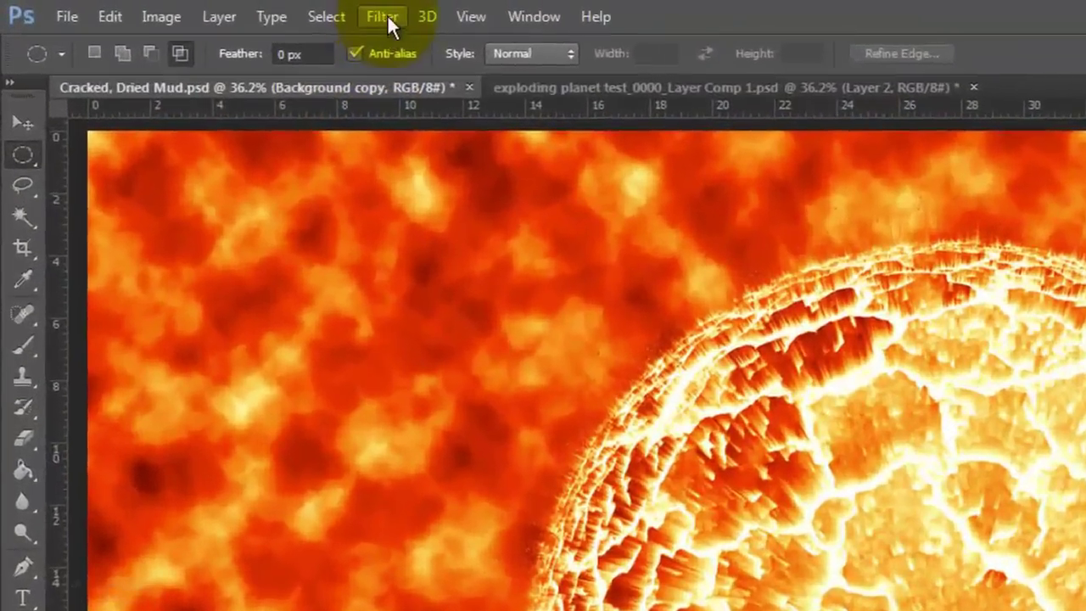
click(180, 8)
mouse_move(430, 347)
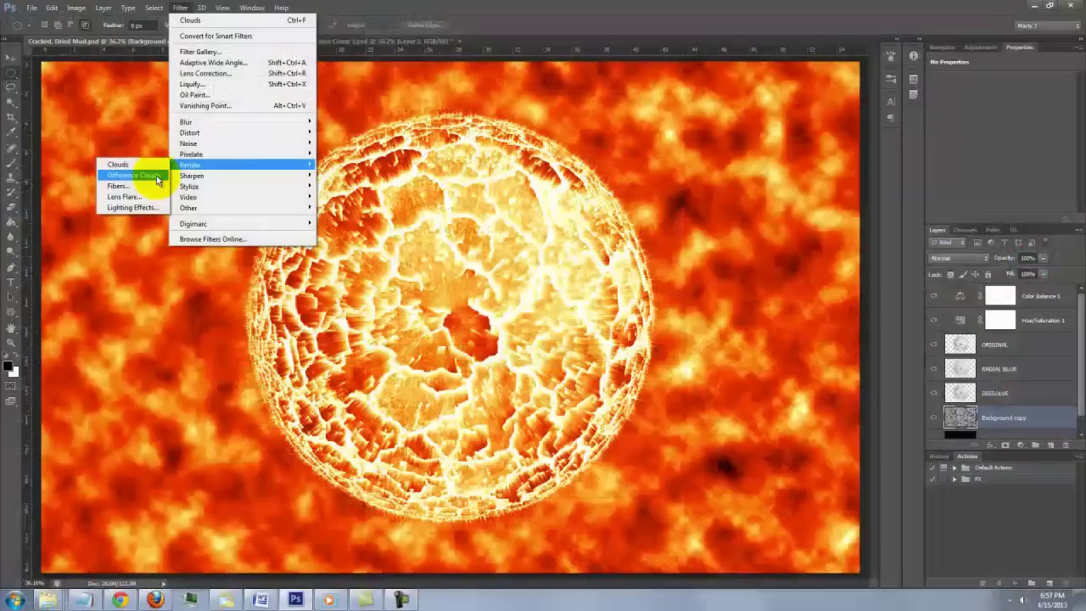
click(337, 379)
key(ctrl+f)
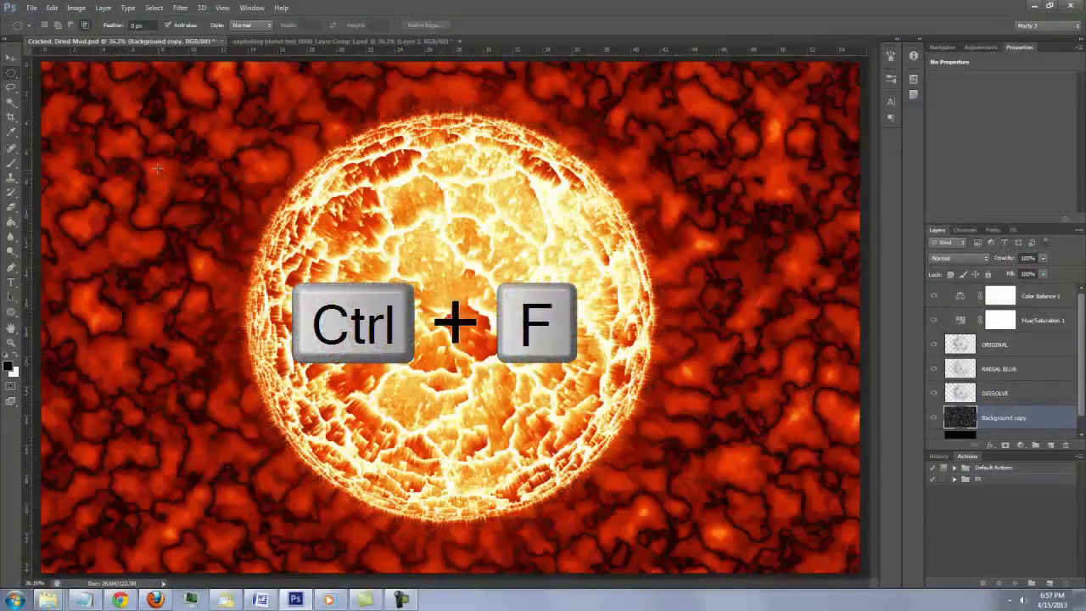
key(ctrl+f)
key(ctrl+f)
key(ctrl+f)
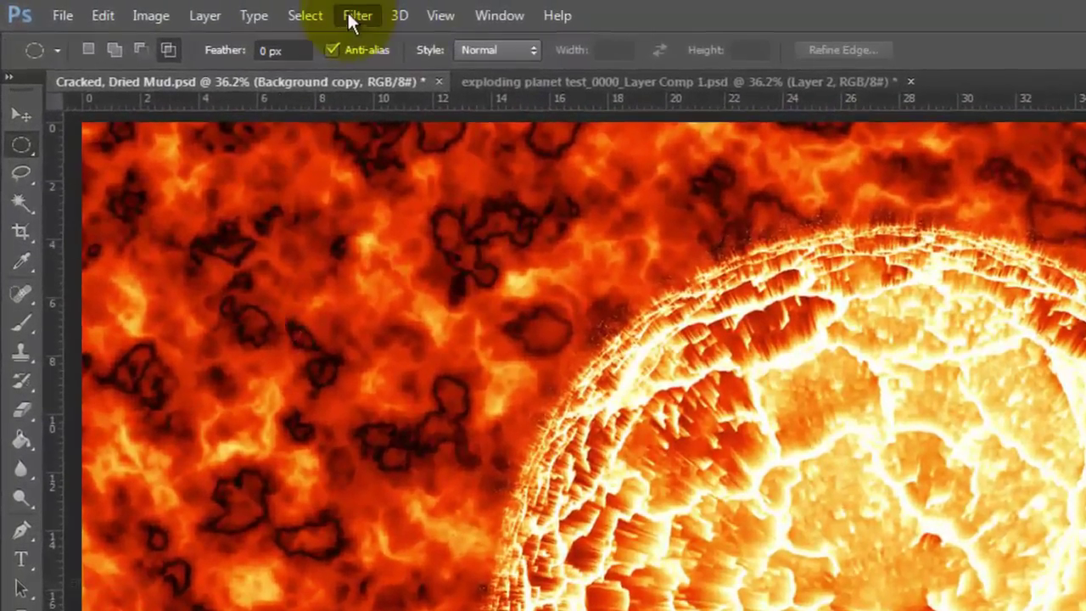
Apply a Zoom Radial Blur at amount 100, Best quality, to the Background copy clouds
click(352, 21)
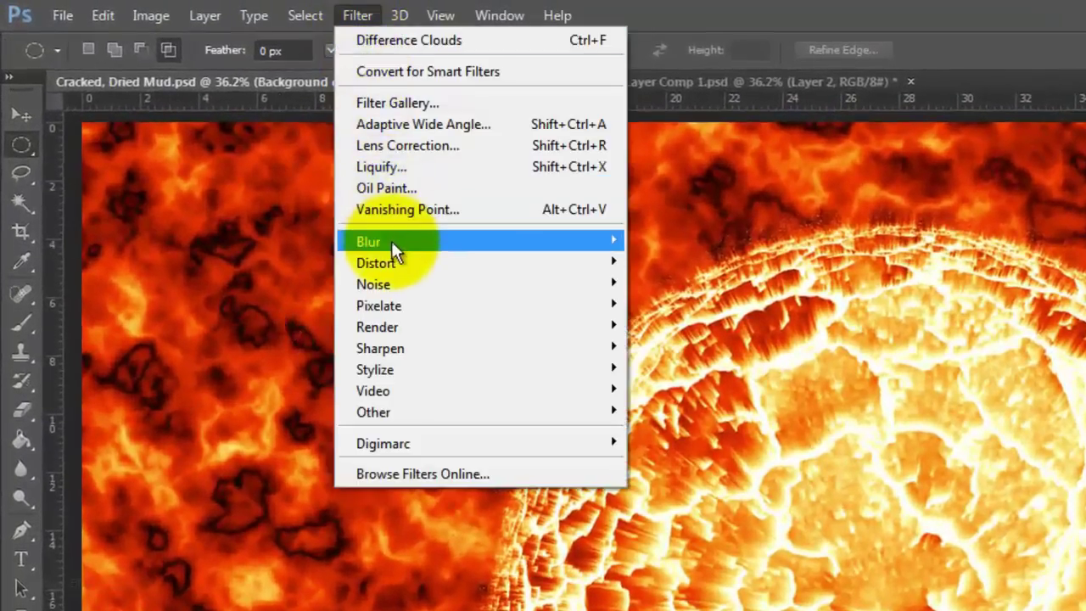
mouse_move(373, 243)
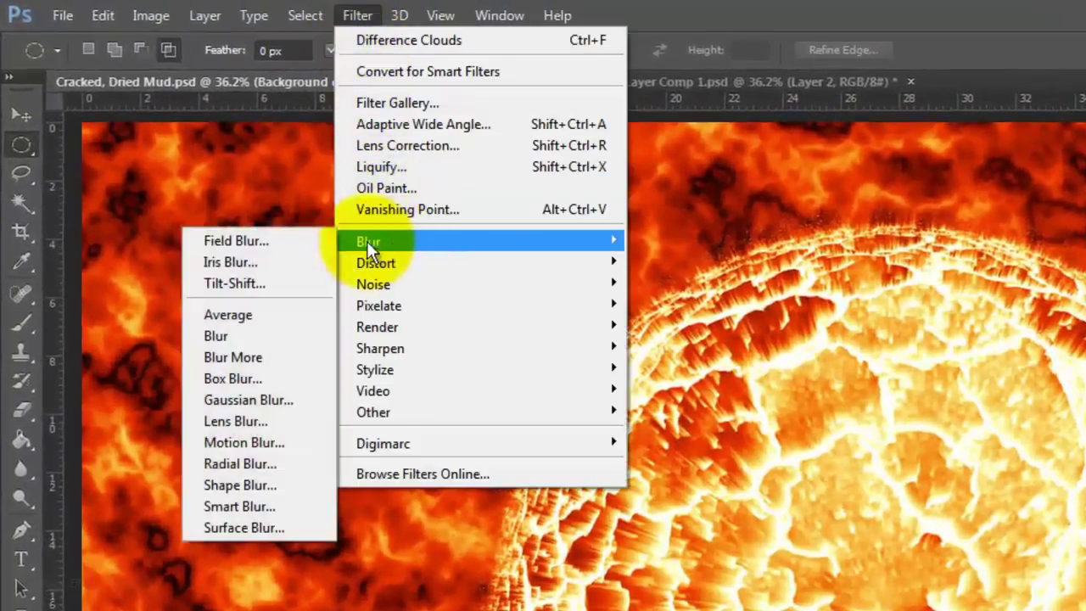
click(255, 463)
drag(464, 359, 579, 367)
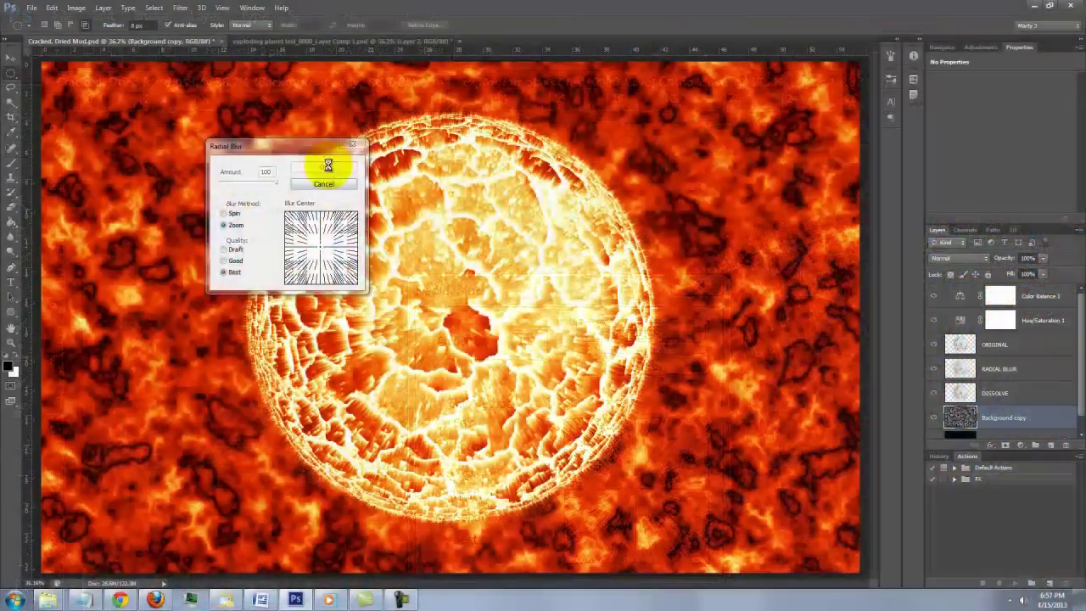
click(649, 330)
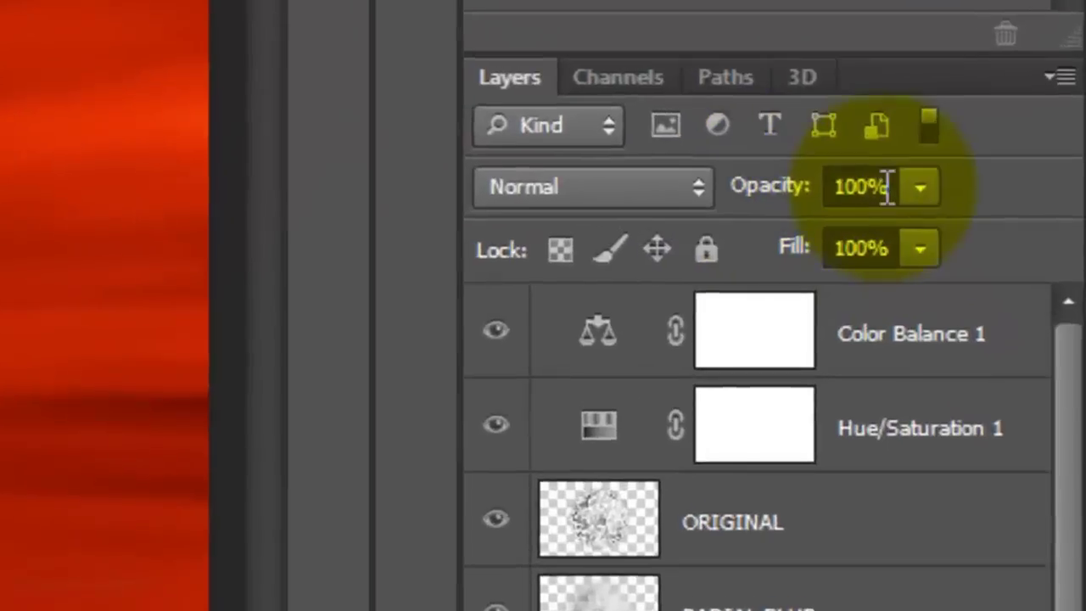
Set Background copy to 5% opacity, select Color Balance 1, and stamp visible layers into Layer 1
click(1029, 258)
text(5)
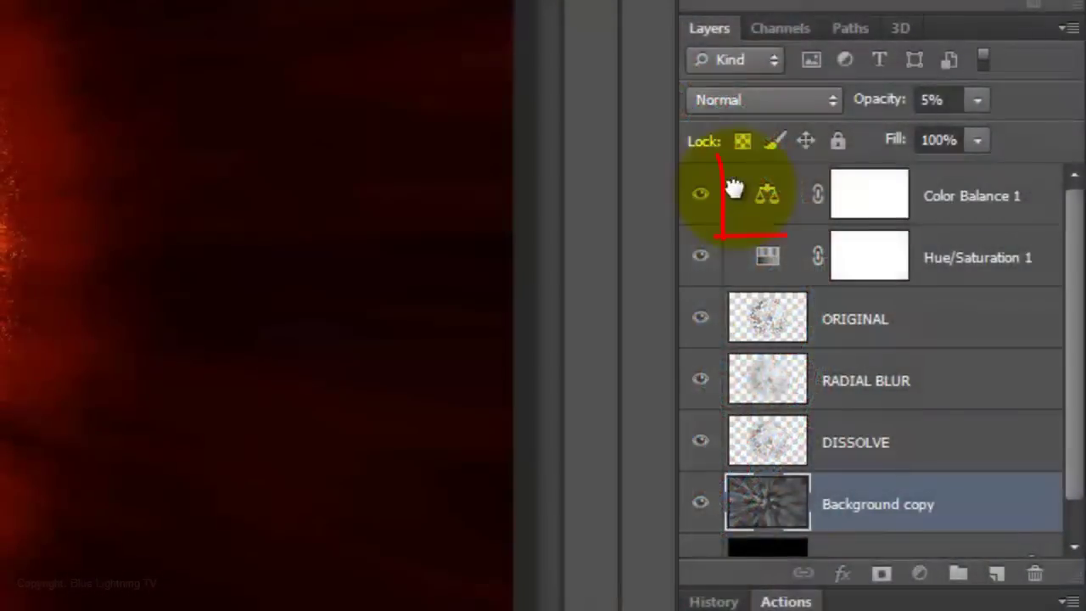
click(734, 189)
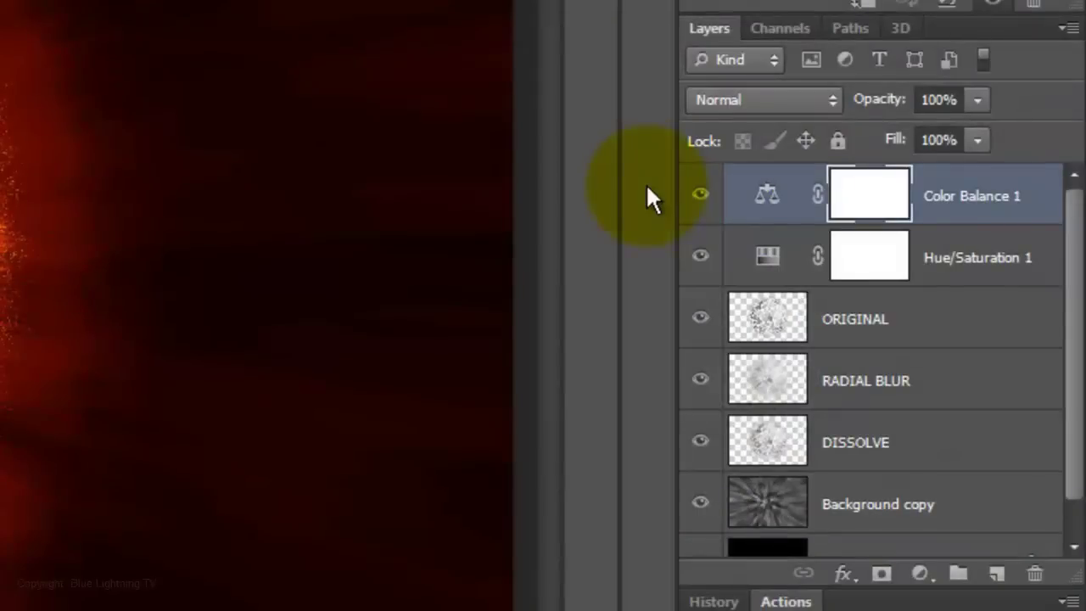
key(ctrl+shift+alt+e)
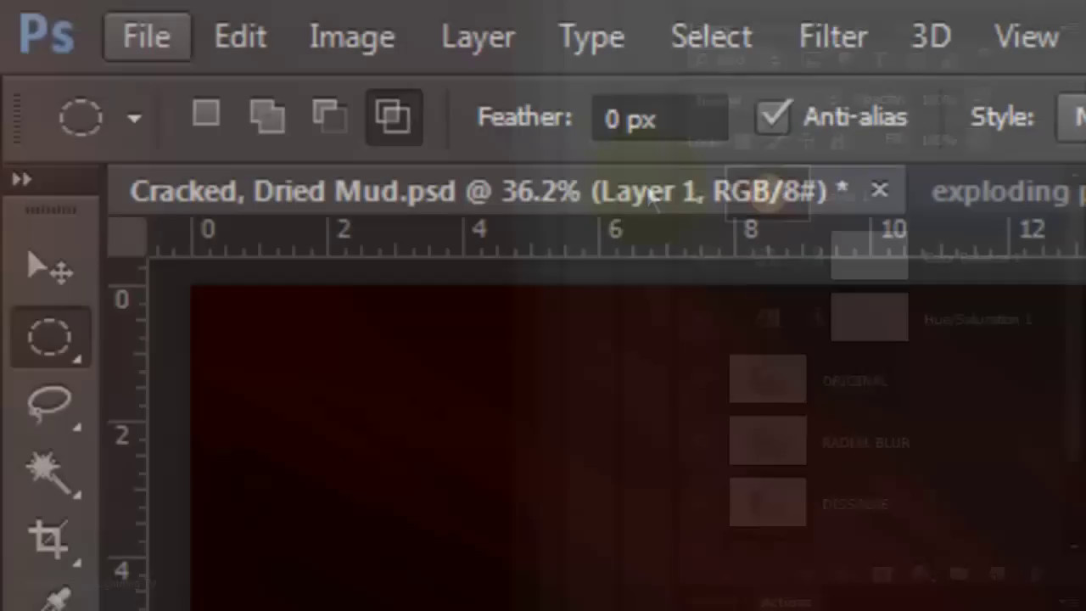
Create a new 1280×720 px, 150 ppi document with a black-filled background, fitted to the window
click(145, 38)
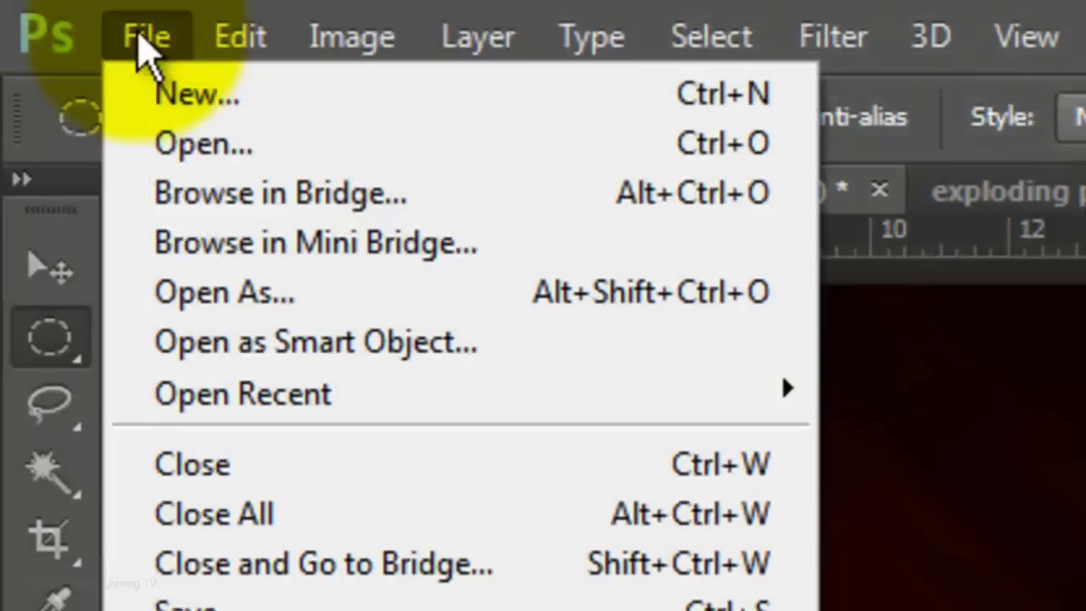
click(175, 105)
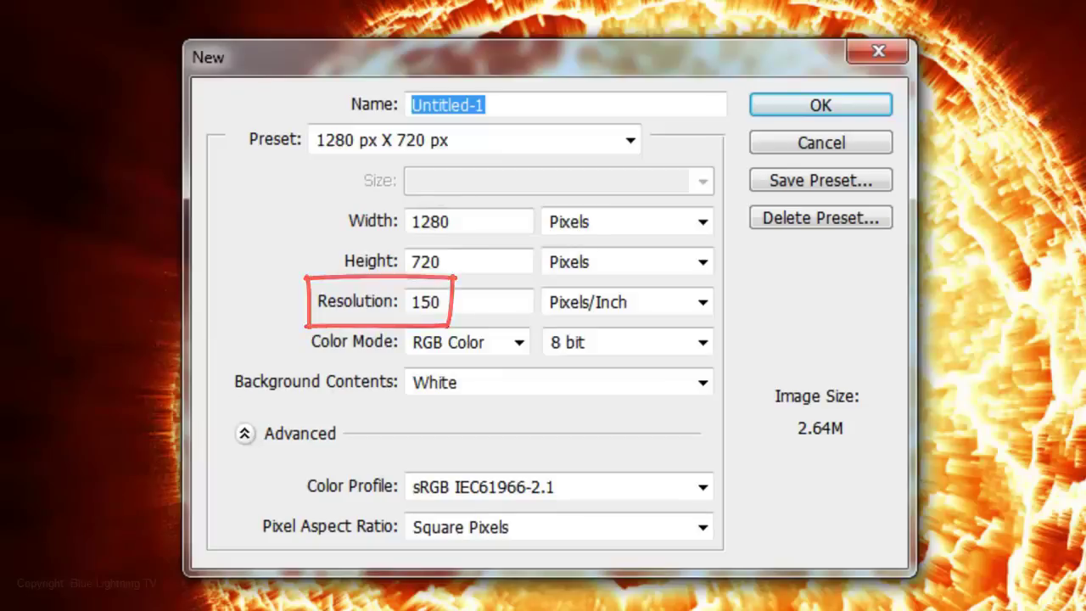
click(815, 110)
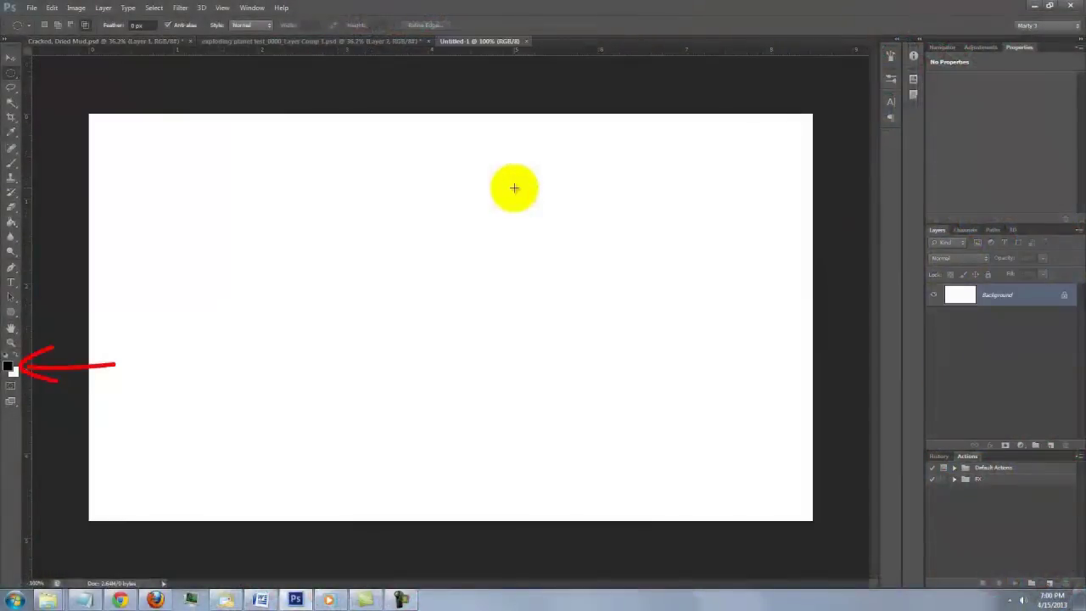
key(alt+Delete)
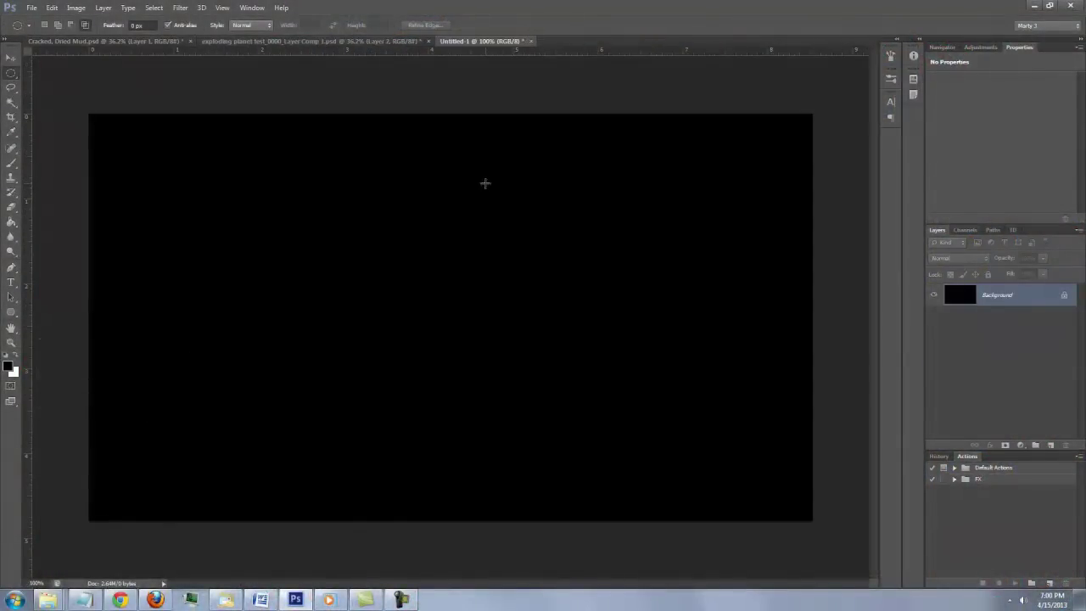
key(ctrl+0)
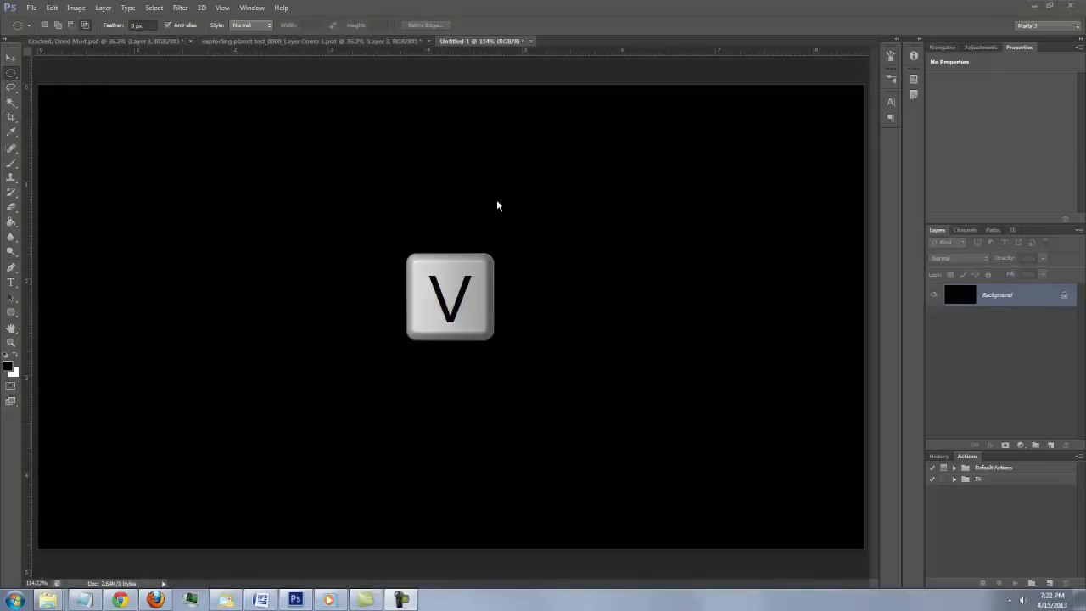
Drag the merged planet layer into Untitled-1, position it, and merge it onto the black Background
key(v)
click(151, 41)
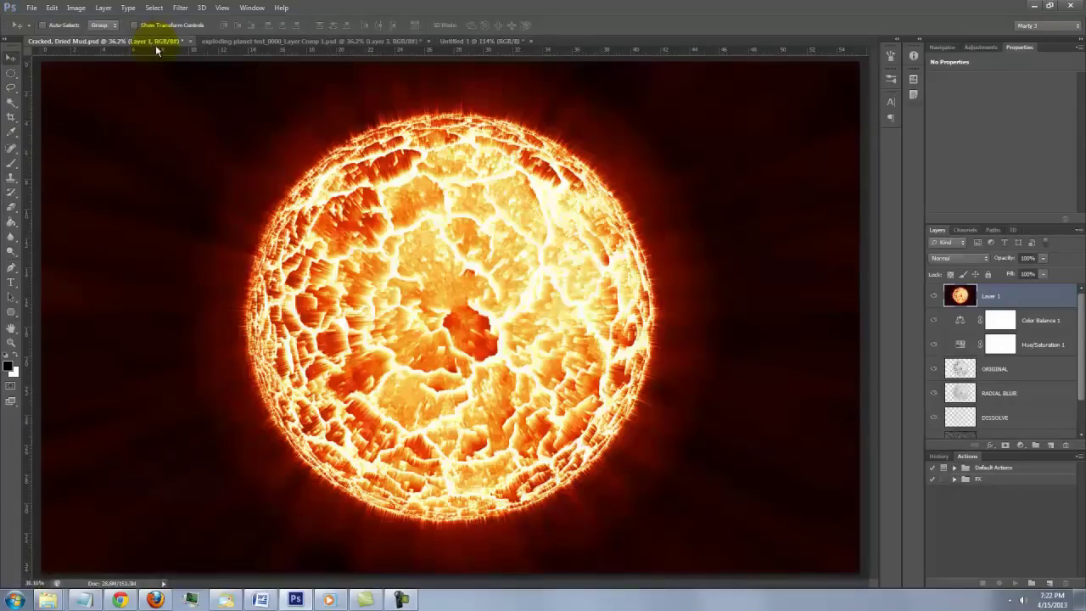
drag(399, 244, 442, 40)
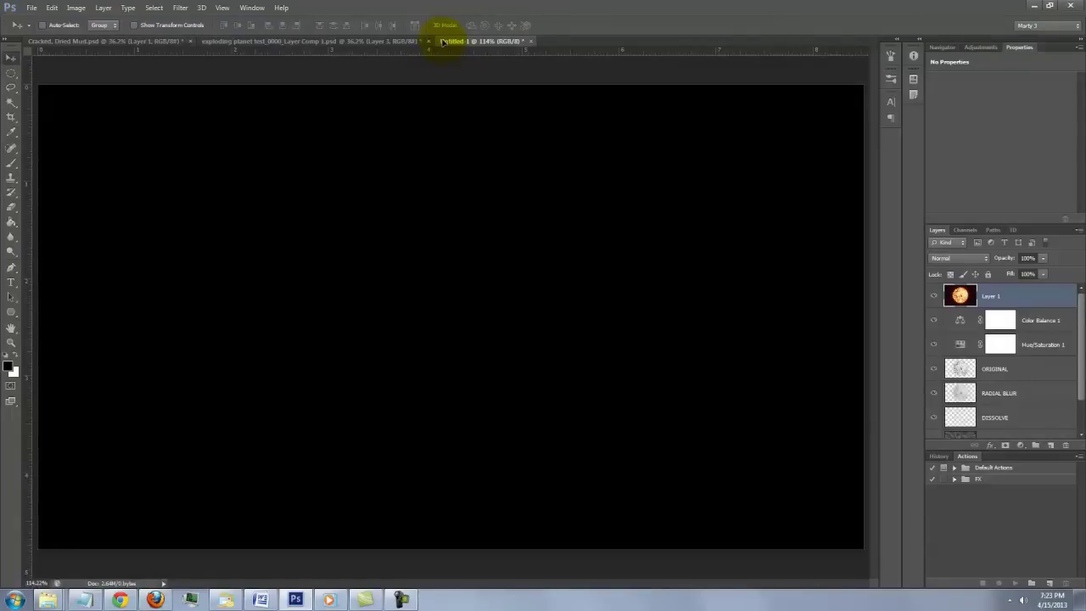
drag(442, 41, 444, 74)
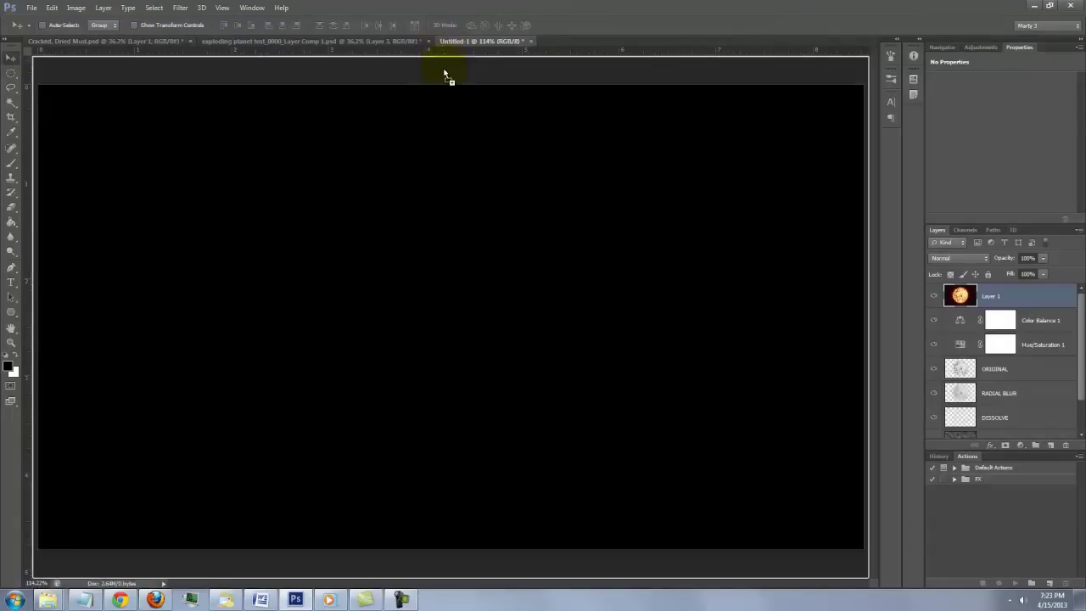
drag(464, 351, 465, 346)
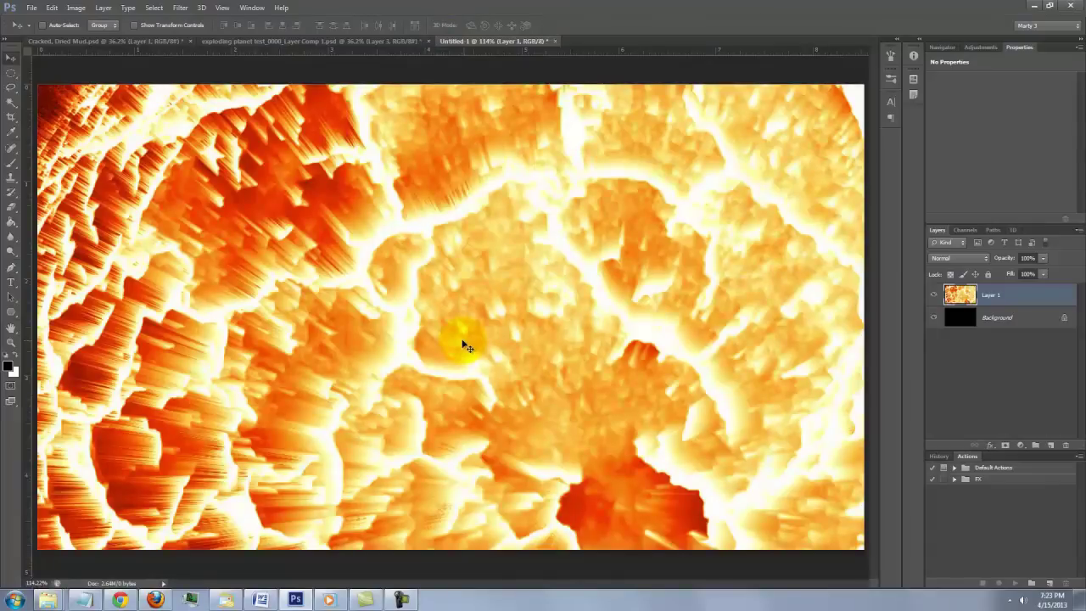
drag(388, 213, 479, 403)
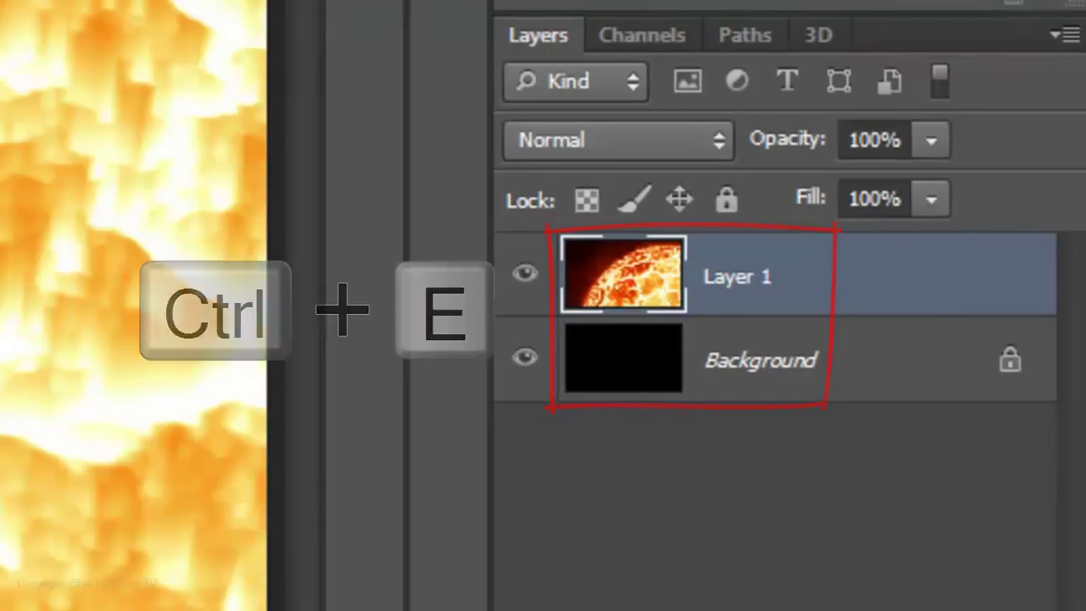
key(ctrl+e)
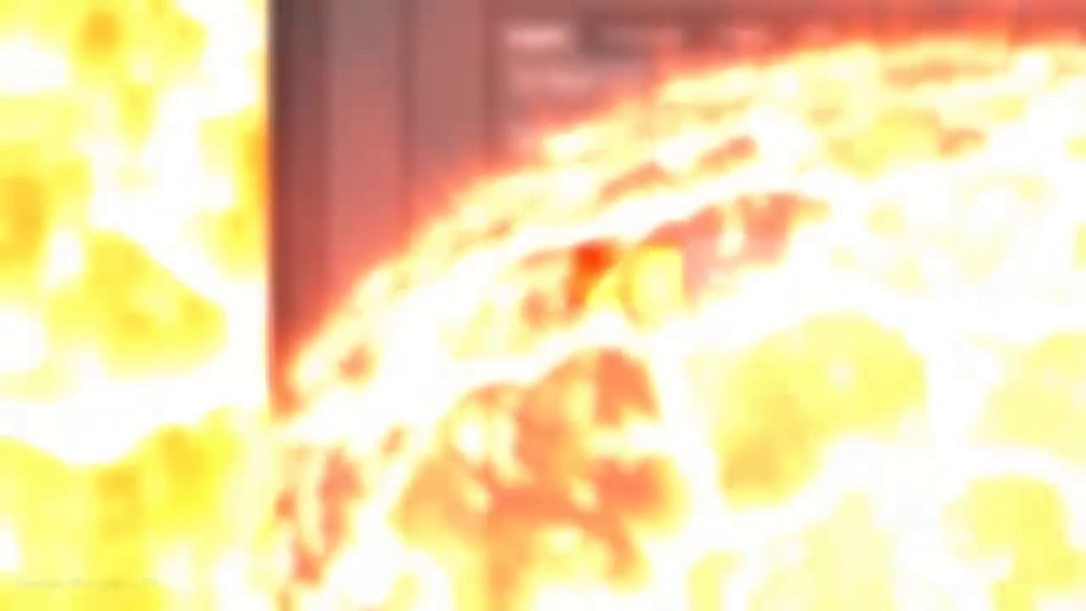